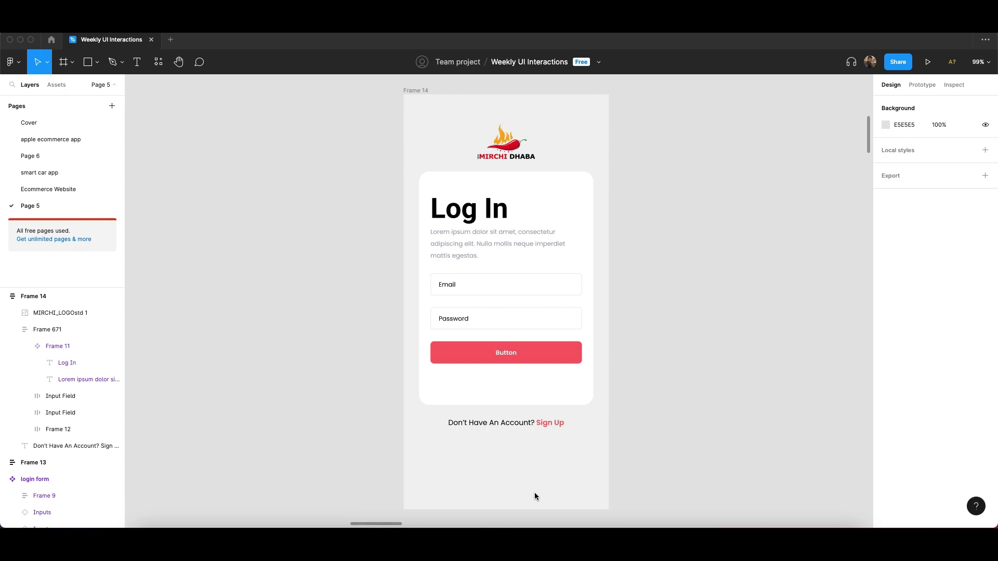
Step: Resize Frame 14 narrower and wider to test how its login layout responds
left_click(551, 447)
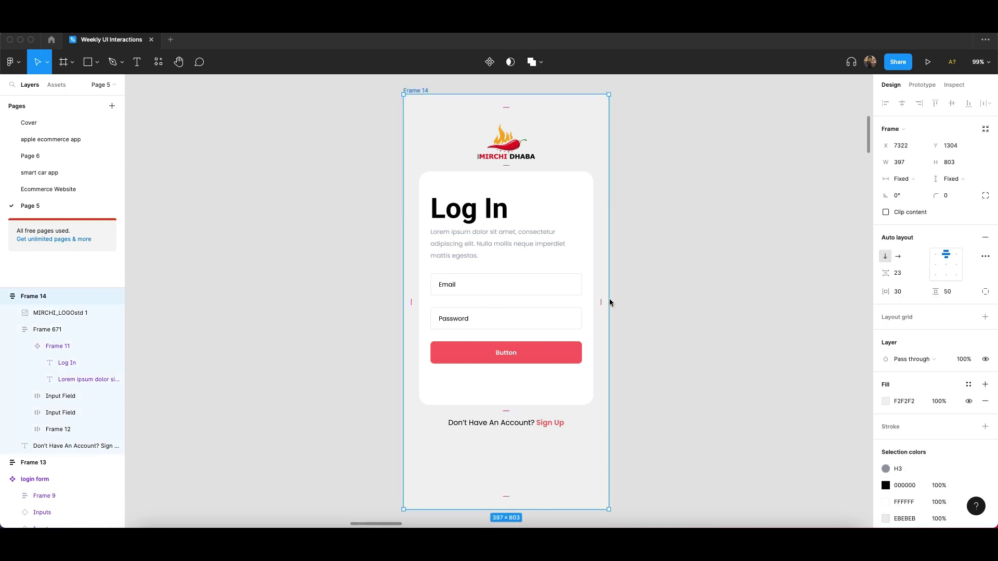
left_click_drag(610, 283, 555, 284)
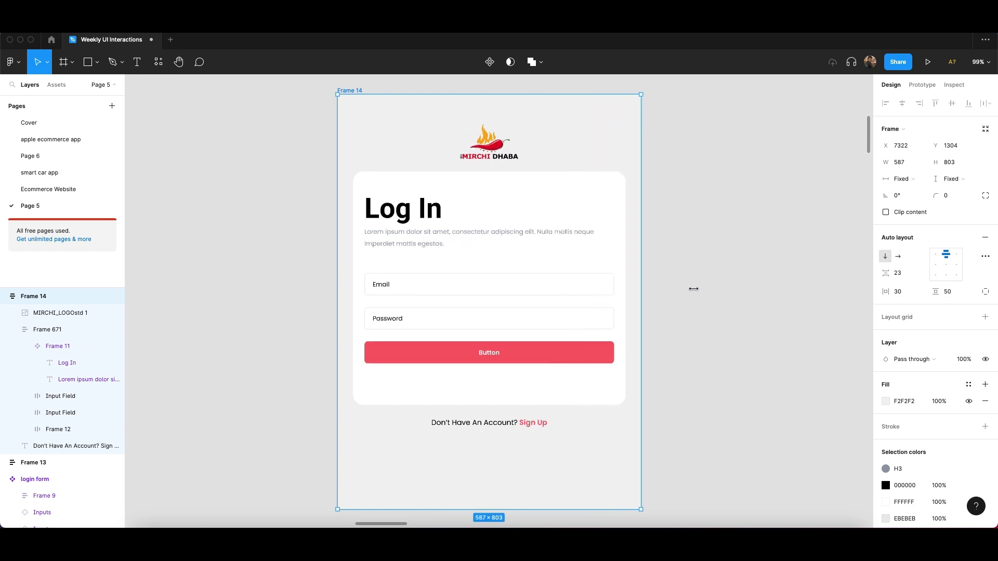
left_click_drag(694, 289, 428, 286)
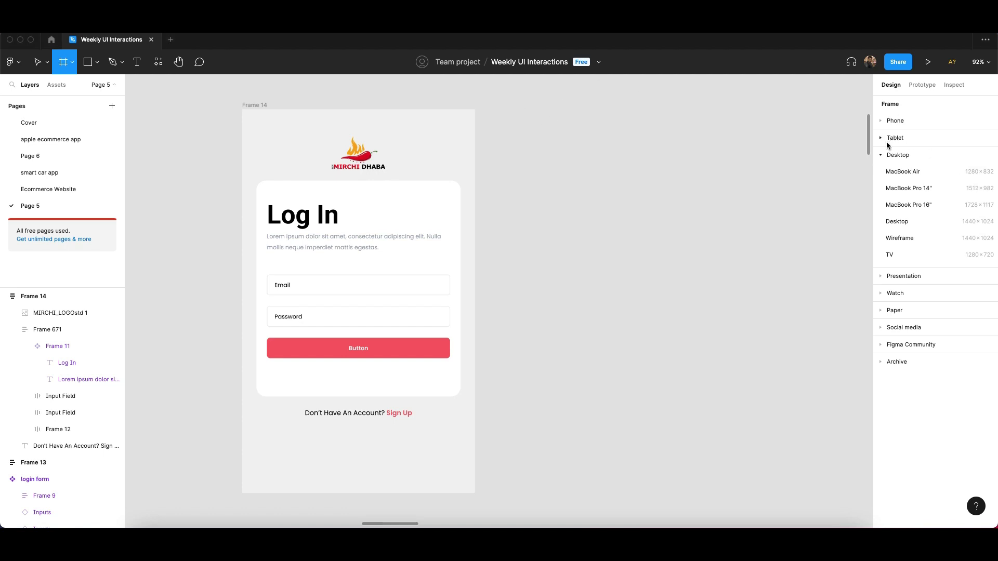
Step: Create an iPhone 13 mini frame beside Frame 14 and shift it to X 7857
left_click(884, 123)
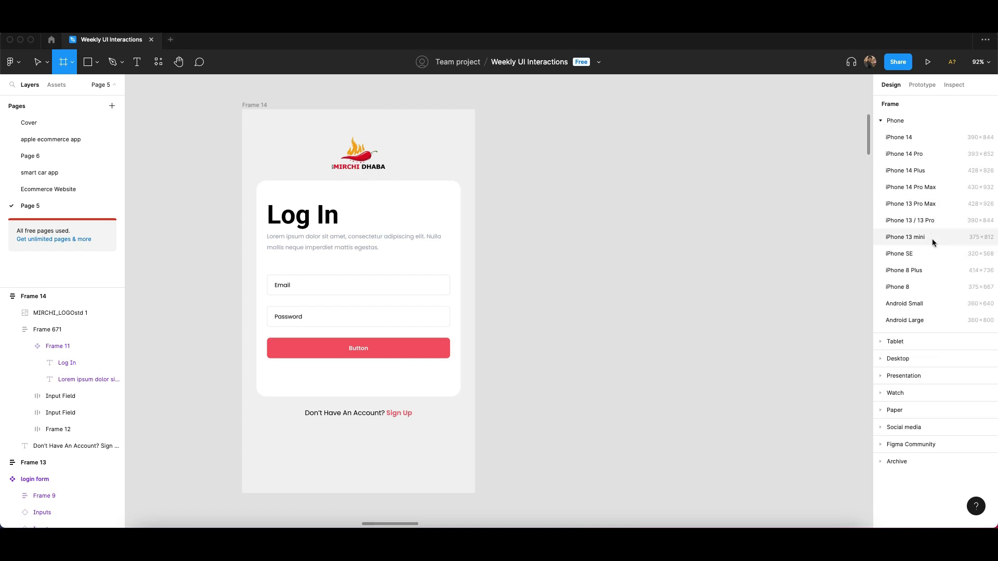
left_click(932, 239)
left_click(719, 232)
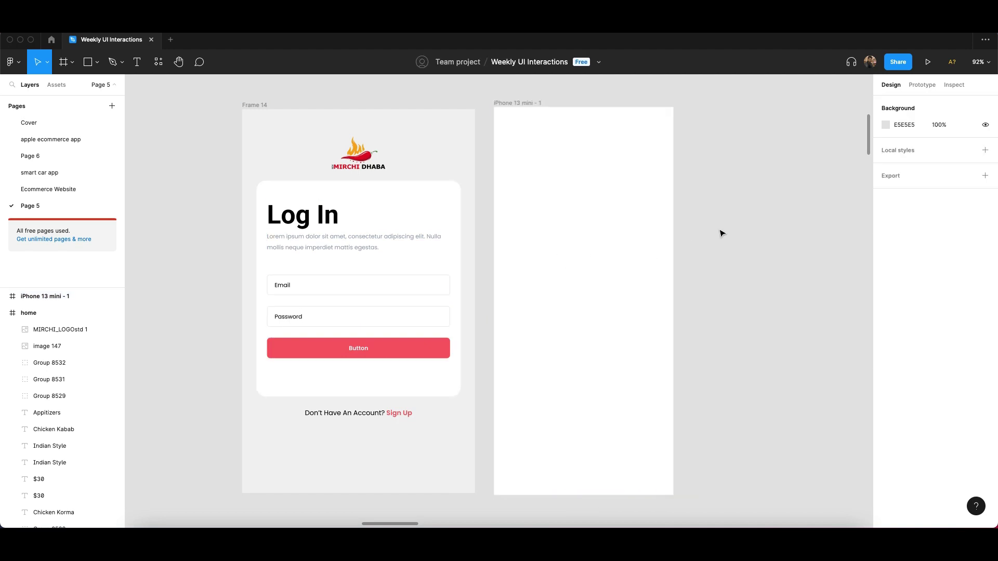
left_click_drag(551, 230, 561, 231)
left_click(794, 231)
left_click(603, 229)
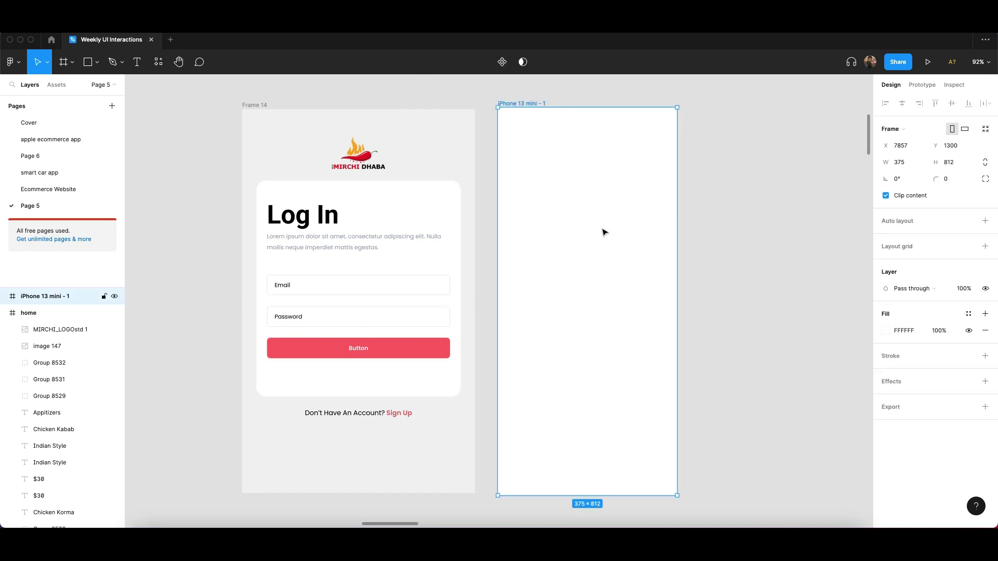
Step: Copy the logo from Frame 14 to the upper centre of the iPhone 13 mini frame
left_click(368, 164)
left_click_drag(370, 164, 597, 156)
left_click(650, 196)
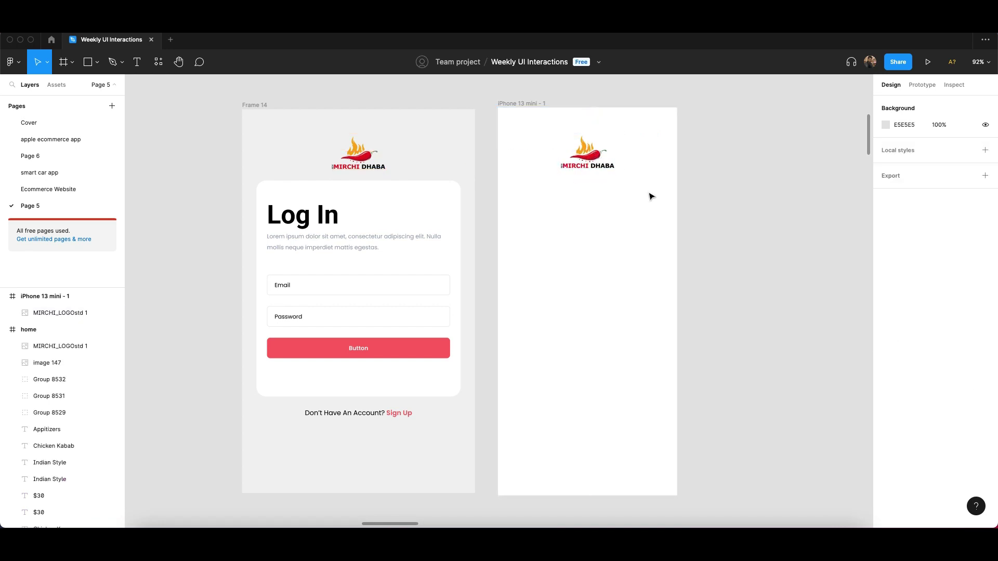
left_click(87, 62)
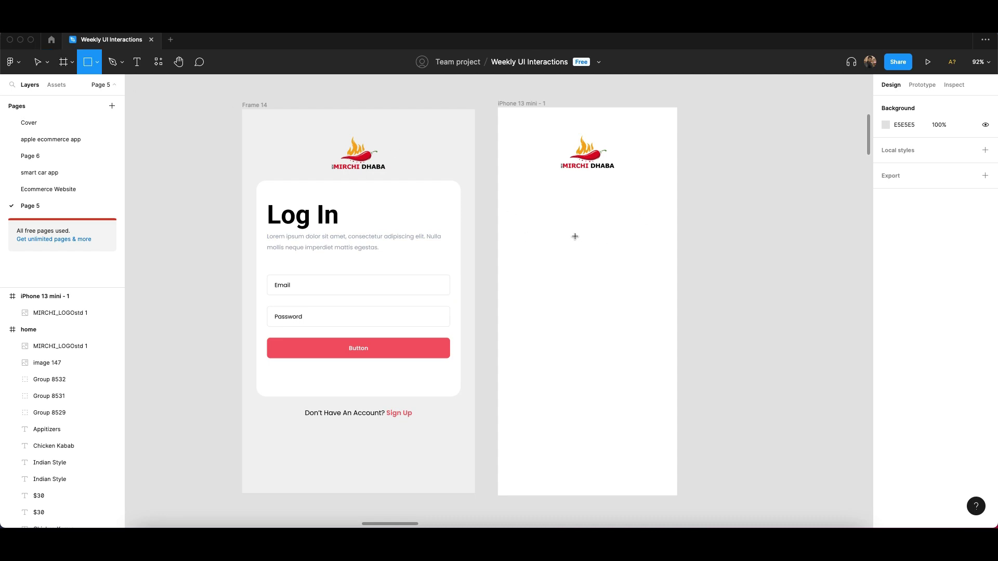
key("Escape")
Step: Copy the login card below the logo in the iPhone 13 mini frame and narrow its width to 335
left_click(342, 225)
left_click_drag(343, 225, 594, 218)
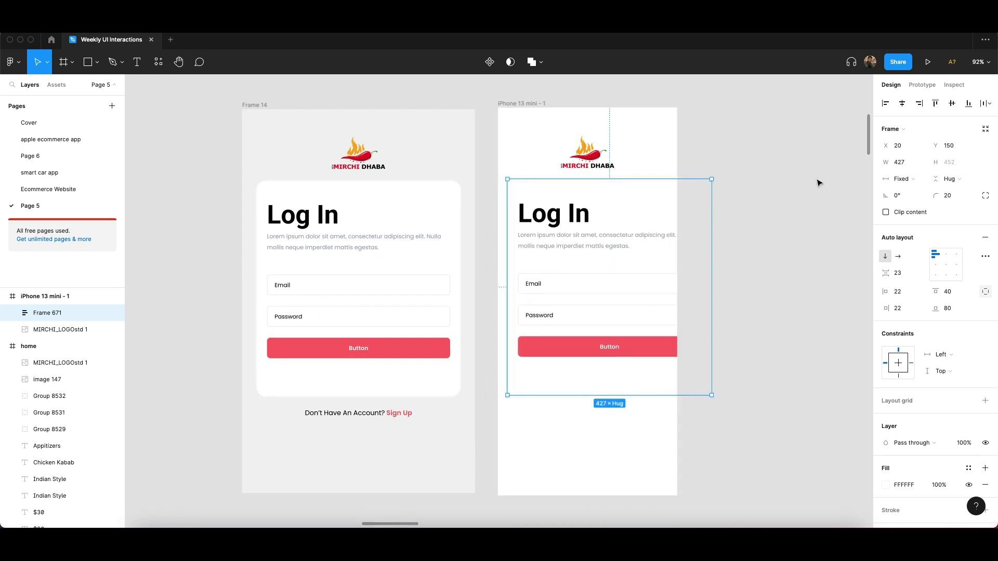
left_click_drag(710, 222, 668, 222)
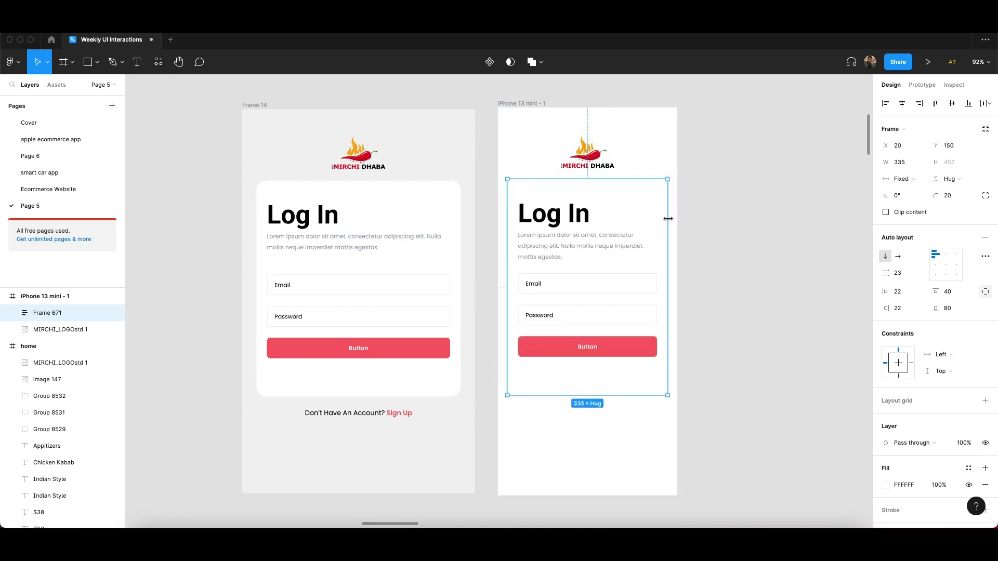
key("Escape")
left_click(649, 225)
Step: Fill the iPhone 13 mini frame with F2F2F2 sampled from Frame 14's background
left_click(616, 176)
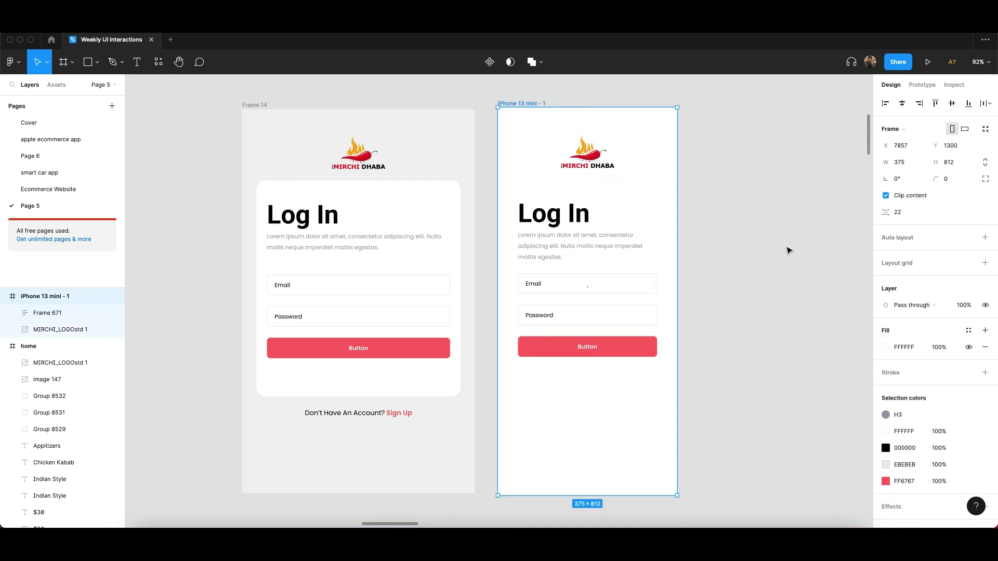
left_click(886, 347)
left_click(762, 415)
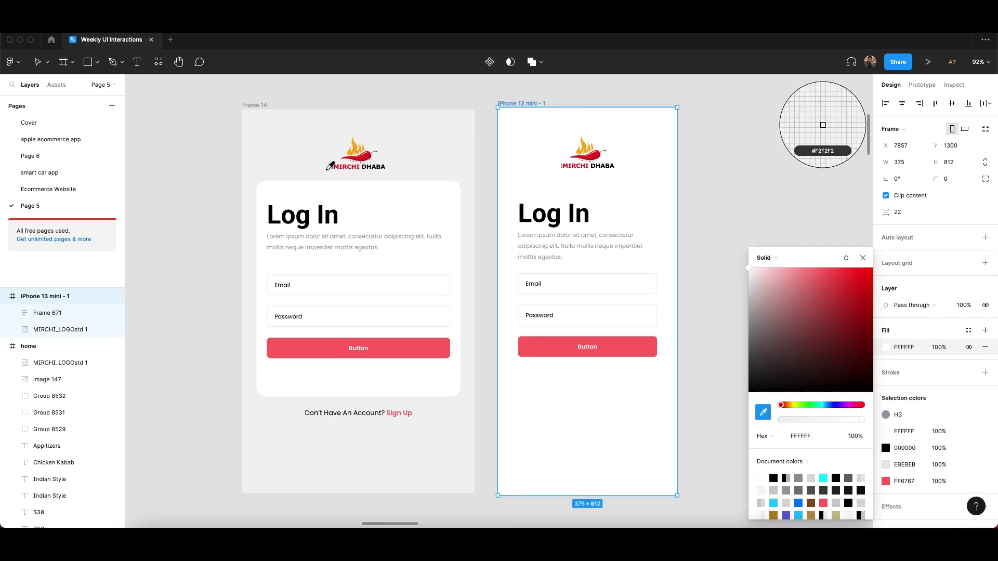
left_click(415, 145)
left_click(493, 102)
Step: Move the copied login card down to Y 164, keeping it centred under the logo
left_click(560, 224)
left_click_drag(590, 232, 590, 238)
left_click(702, 163)
left_click(671, 164)
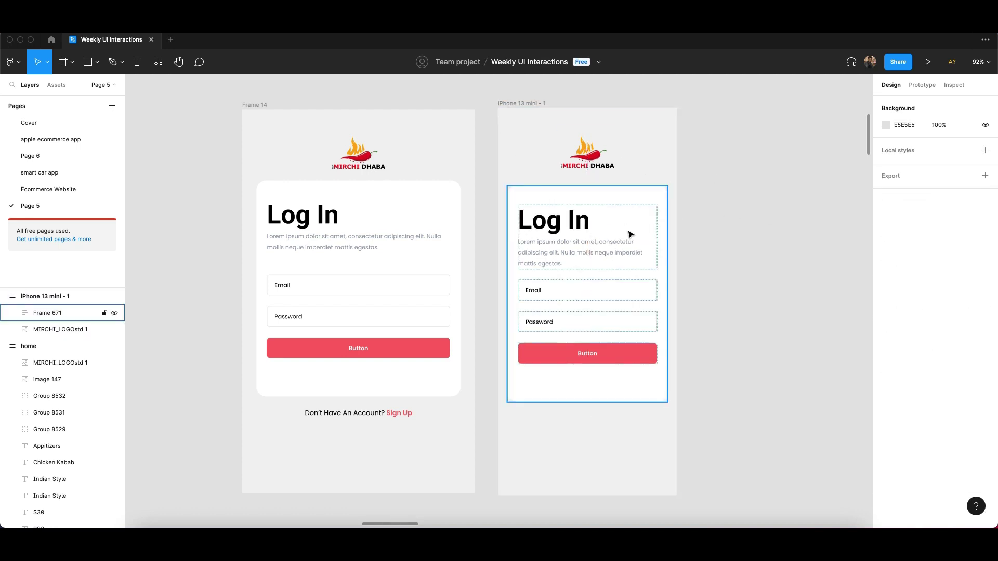
Step: Ungroup the copied login card into its separate heading block, input fields and button
left_click(603, 217)
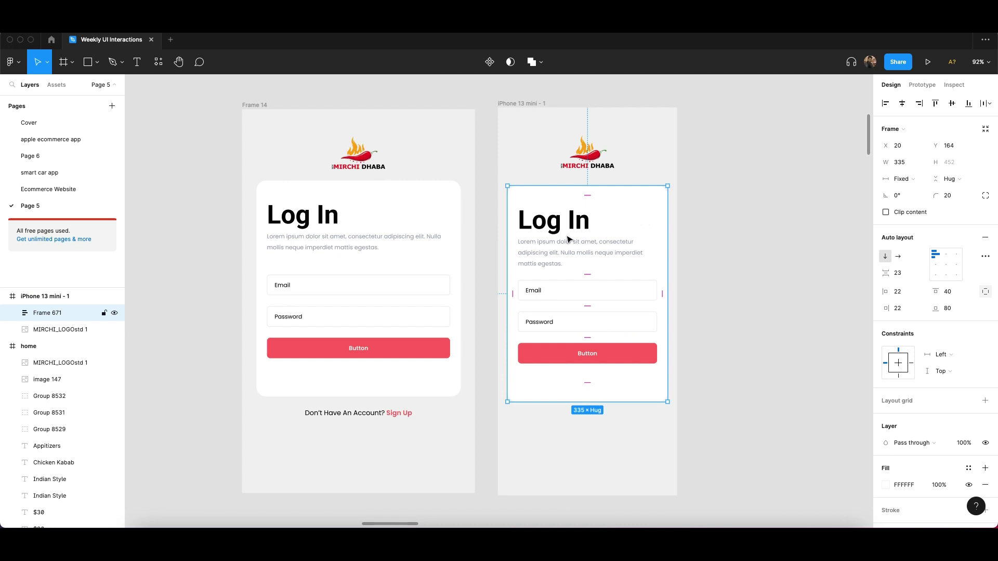
key("super+shift+g")
left_click(664, 272)
Step: Examine the ungrouped heading, paragraph, input fields and button, individually and together, in the iPhone 13 mini frame
left_click(558, 290)
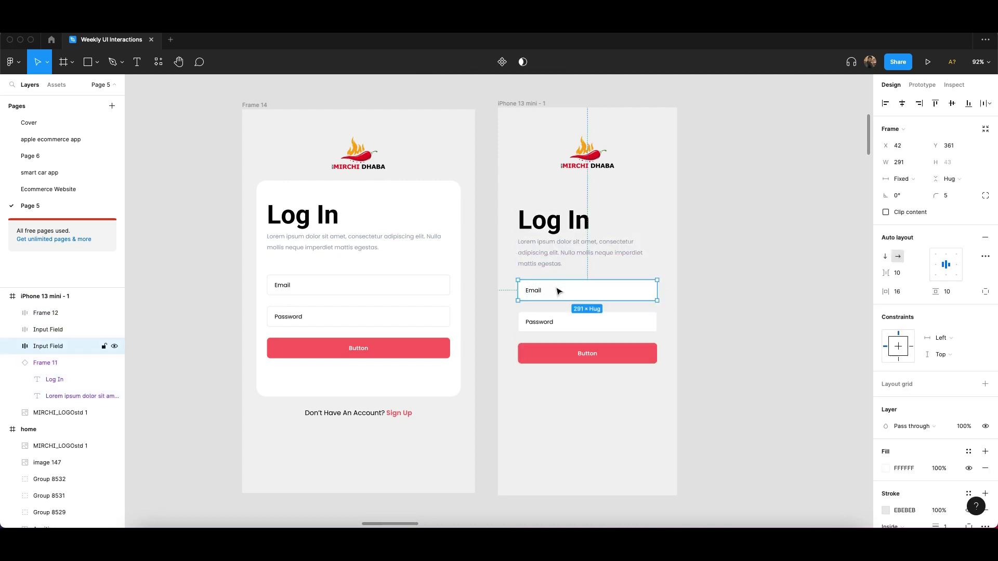
left_click(556, 322, "shift")
left_click(561, 308)
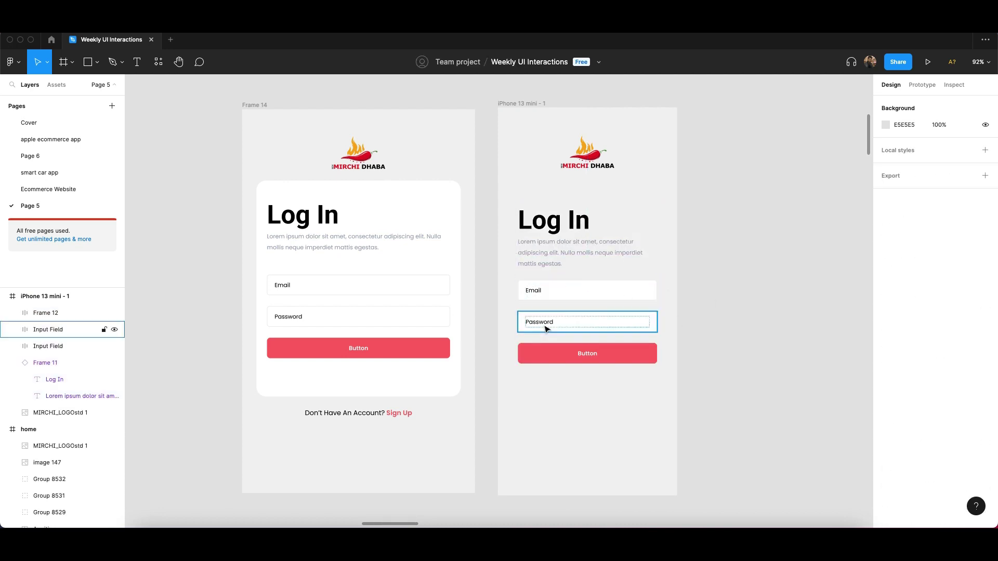
left_click(522, 327)
left_click(542, 295, "shift")
left_click(546, 356, "shift")
left_click(539, 250, "shift")
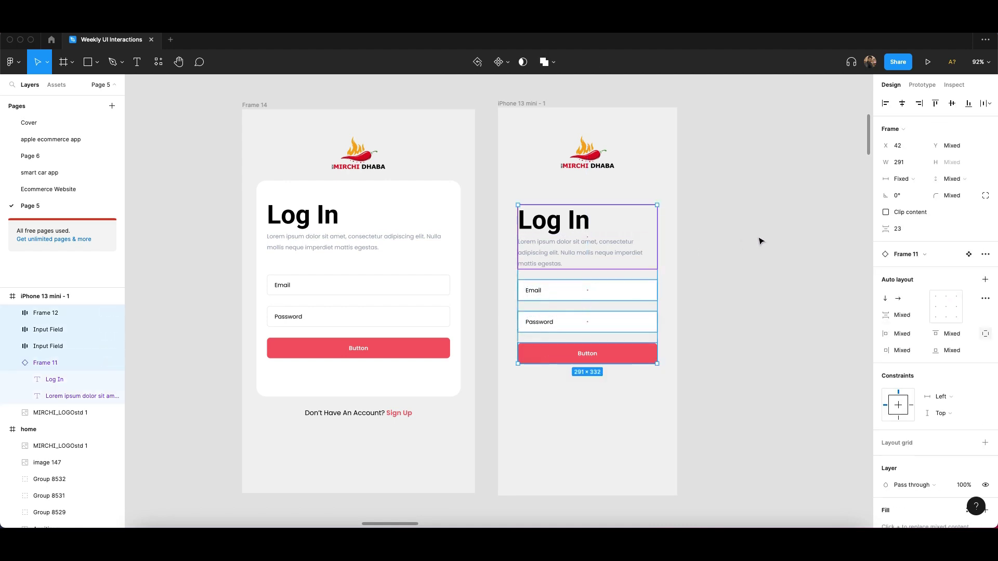
left_click(761, 239)
double_click(565, 249)
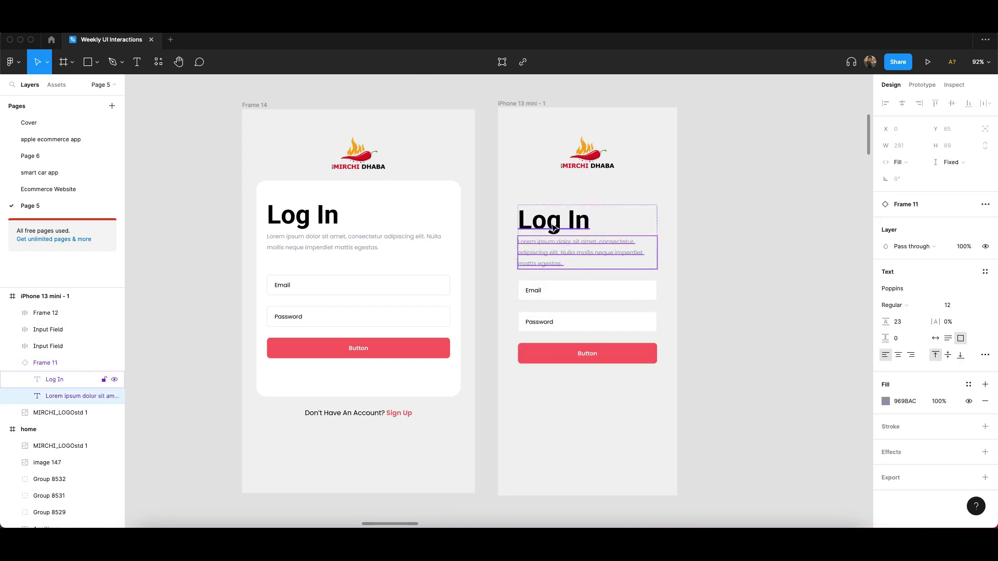
left_click(554, 228, "shift")
right_click(551, 221)
left_click(516, 323)
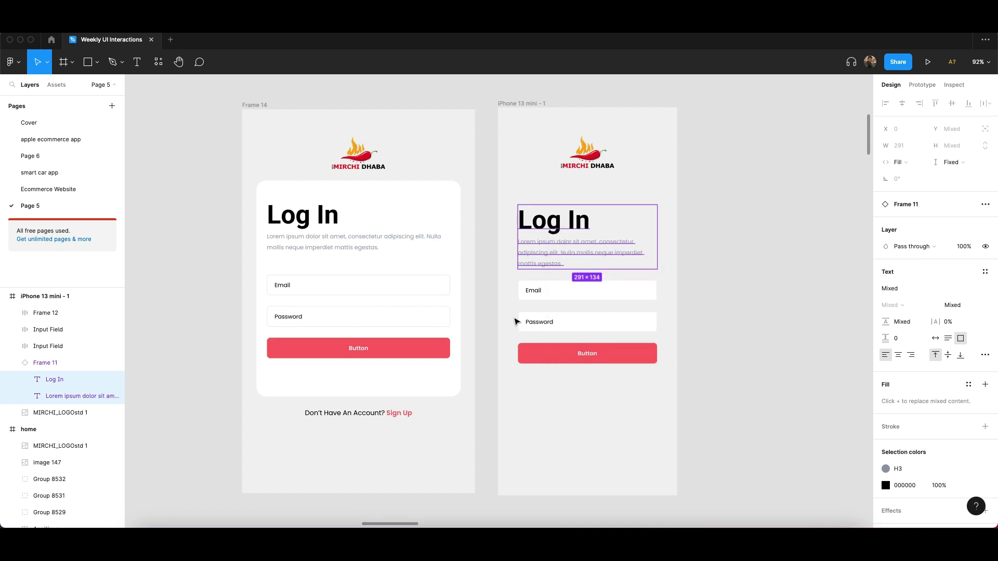
left_click_drag(716, 205, 539, 392)
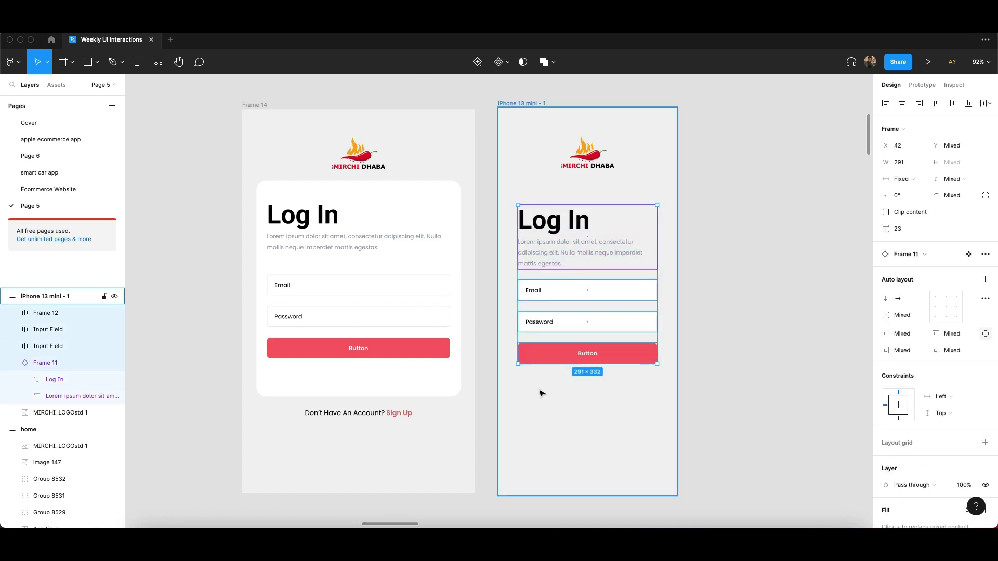
left_click(754, 267)
double_click(568, 255)
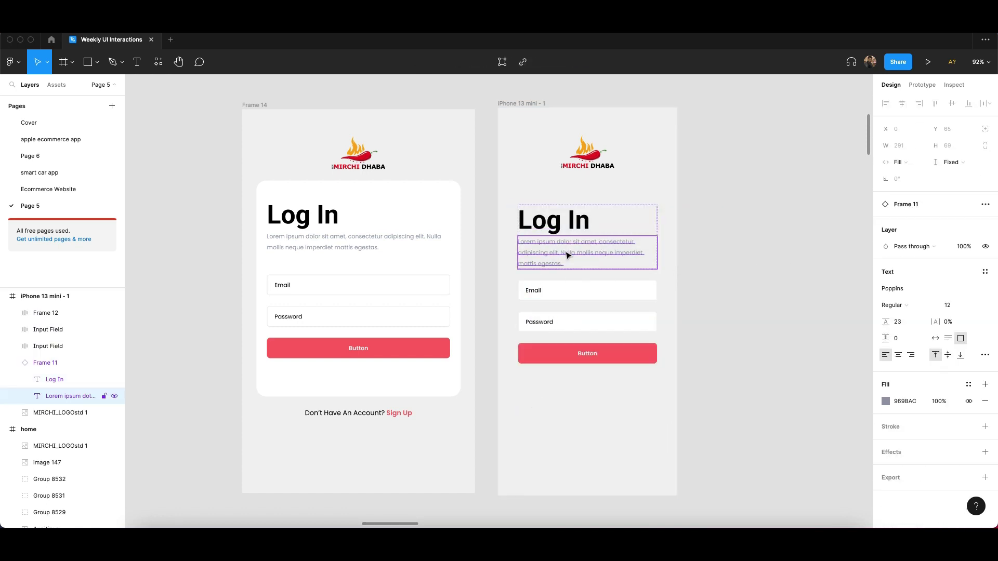
left_click(498, 197)
Step: Wrap the heading block, both input fields and the button in one vertical auto layout frame
left_click_drag(508, 203, 688, 399)
key("shift+a")
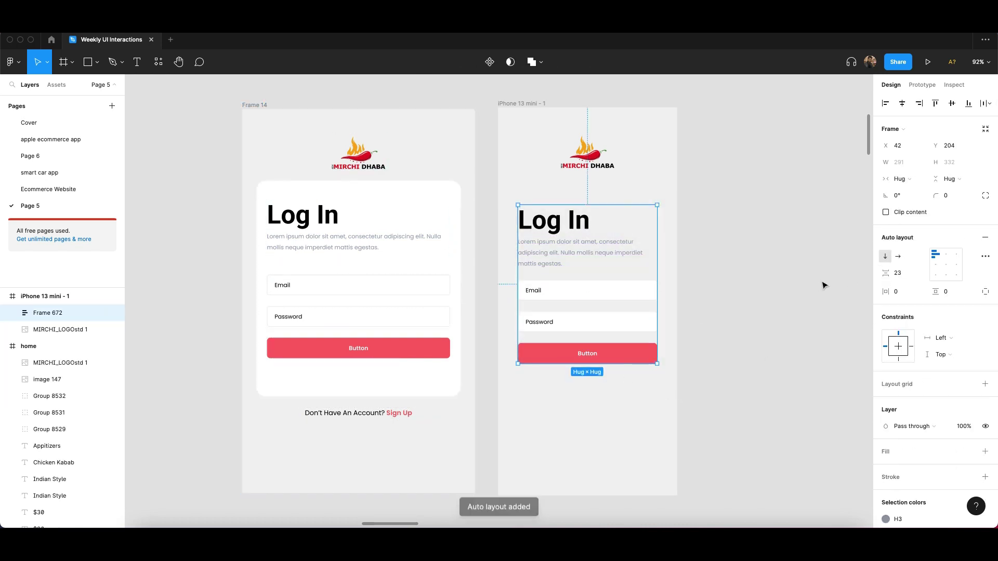
left_click(679, 207)
Step: Check the horizontal resizing options of the new login form frame, keeping Hug contents
left_click(528, 263)
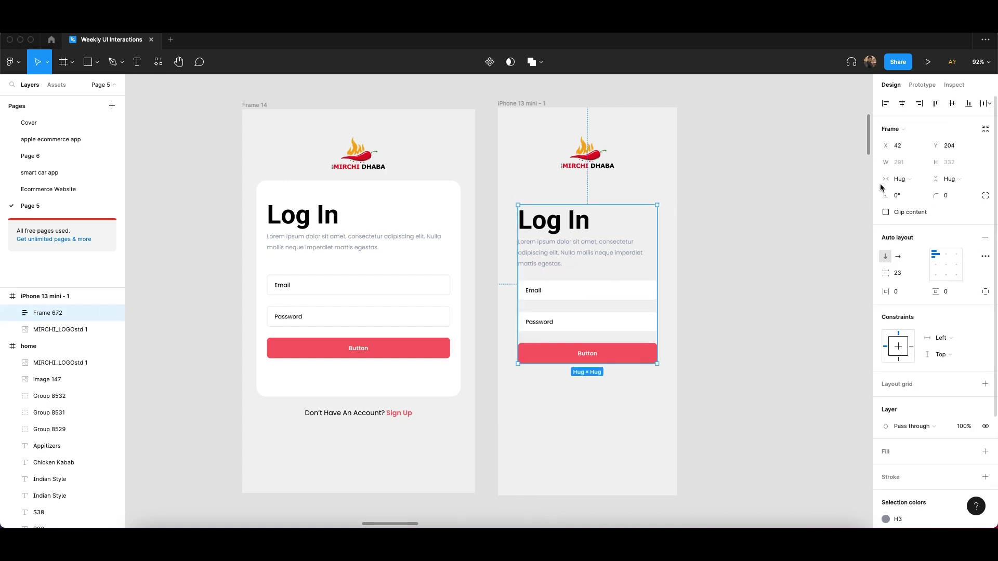
left_click(906, 179)
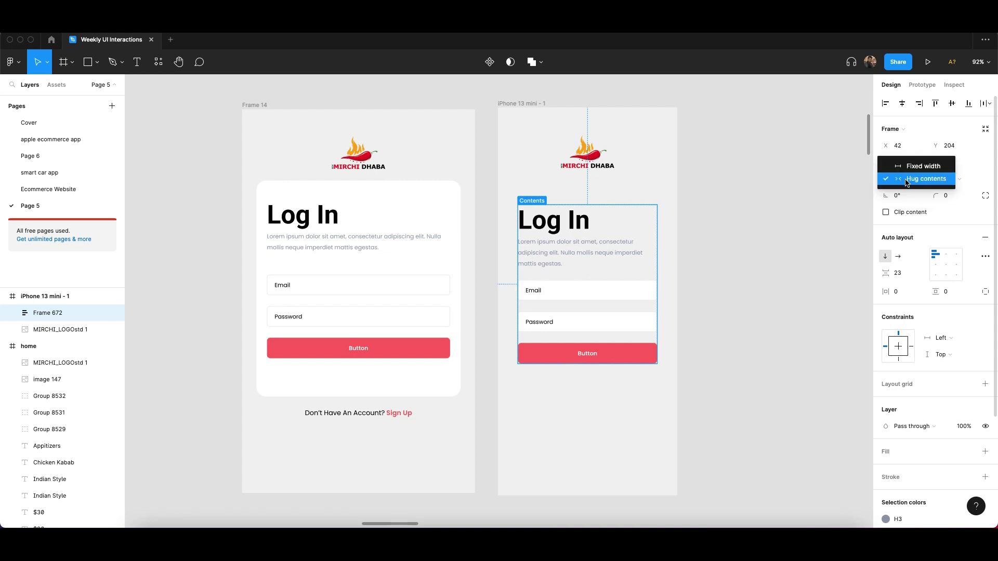
left_click(906, 178)
left_click(906, 181)
left_click(716, 321)
Step: Give the login form frame an FFFFFF fill and set its horizontal and vertical padding to 20
left_click(639, 292)
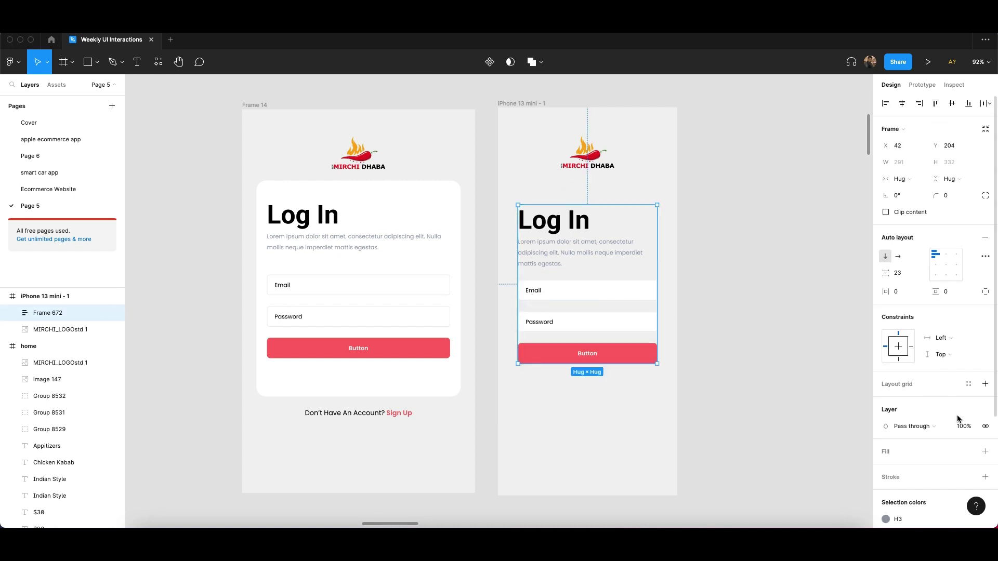
left_click(908, 453)
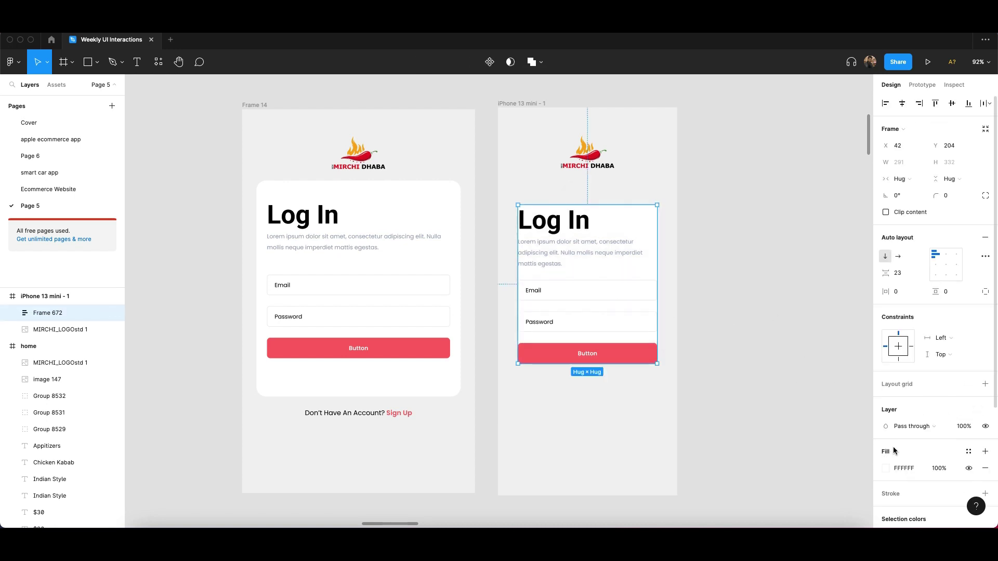
scroll(904, 442, "down", 2)
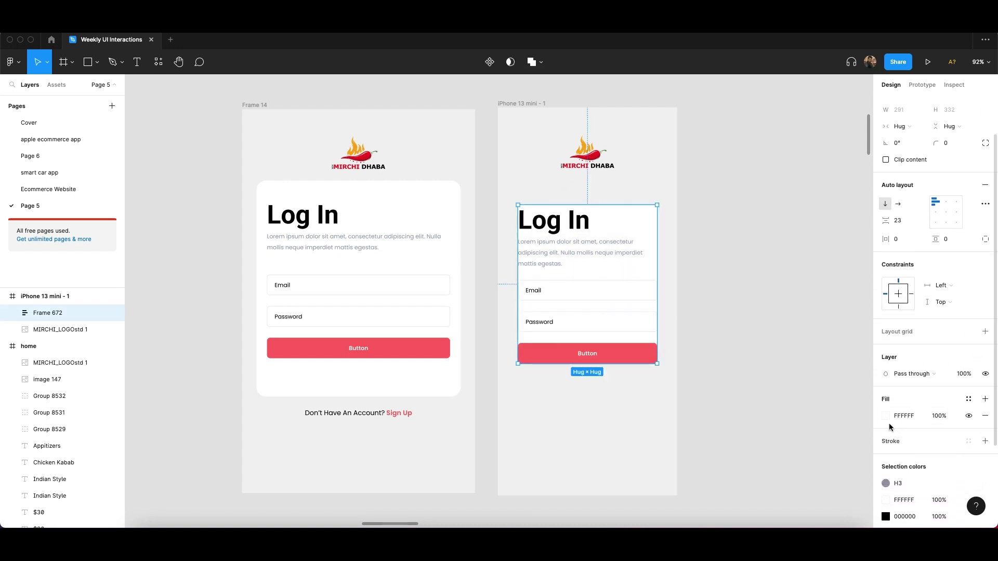
left_click(903, 240)
type("20")
key("Return")
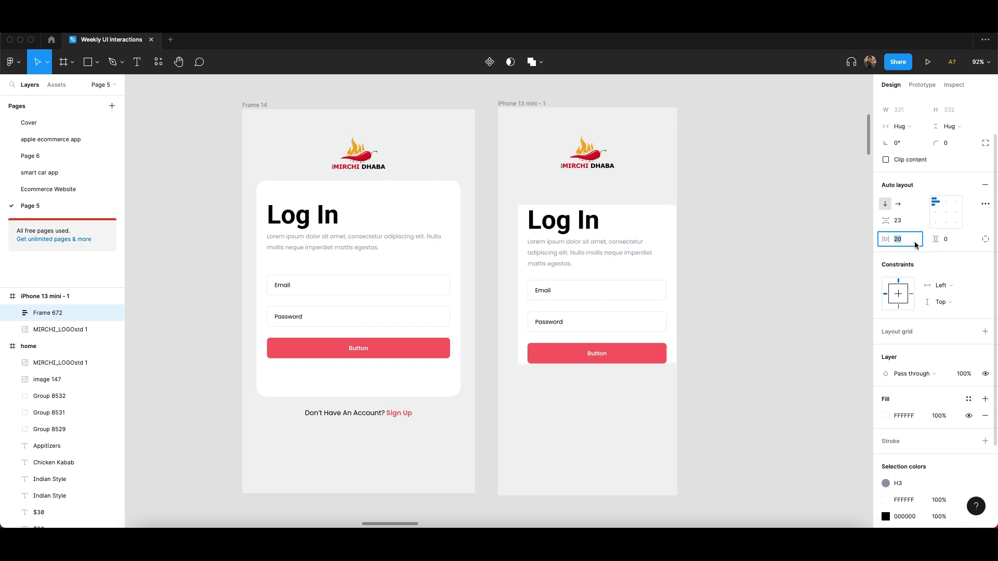
left_click(962, 240)
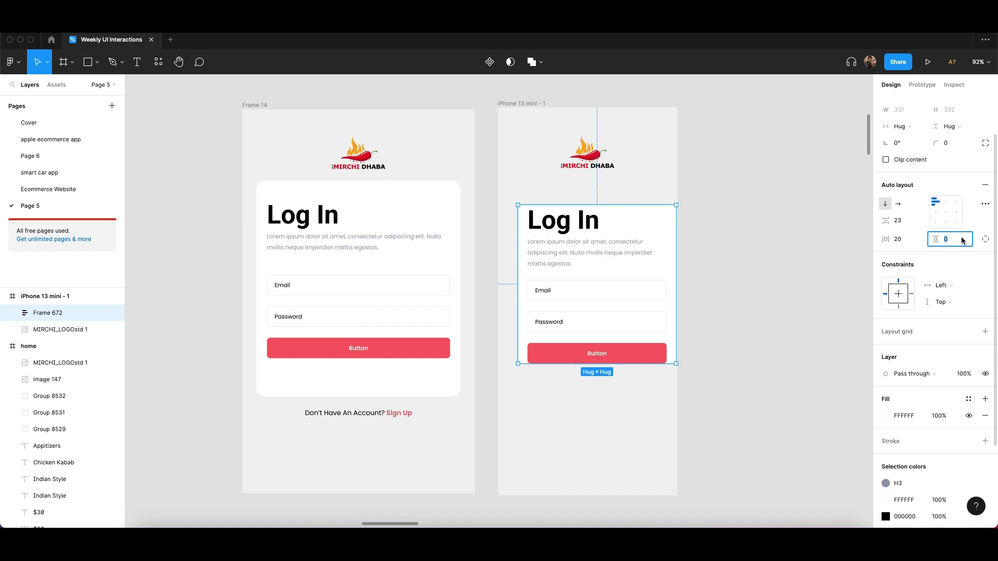
type("20")
key("Return")
Step: Move the login form frame to X 22, Y 207, centred in the iPhone 13 mini frame
left_click(784, 260)
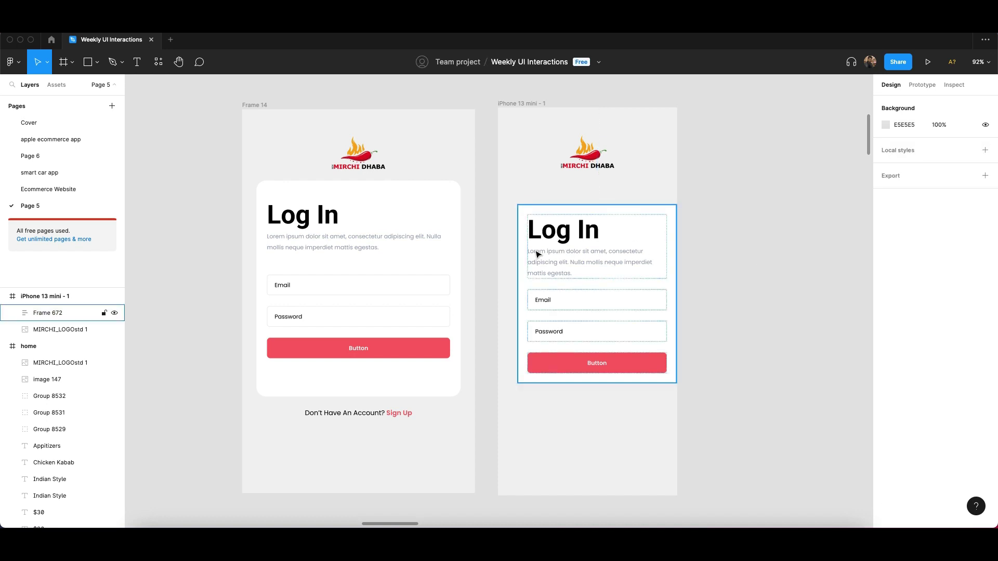
mouse_move(571, 291)
left_mouse_down()
mouse_move(544, 281)
mouse_move(574, 289)
left_mouse_up()
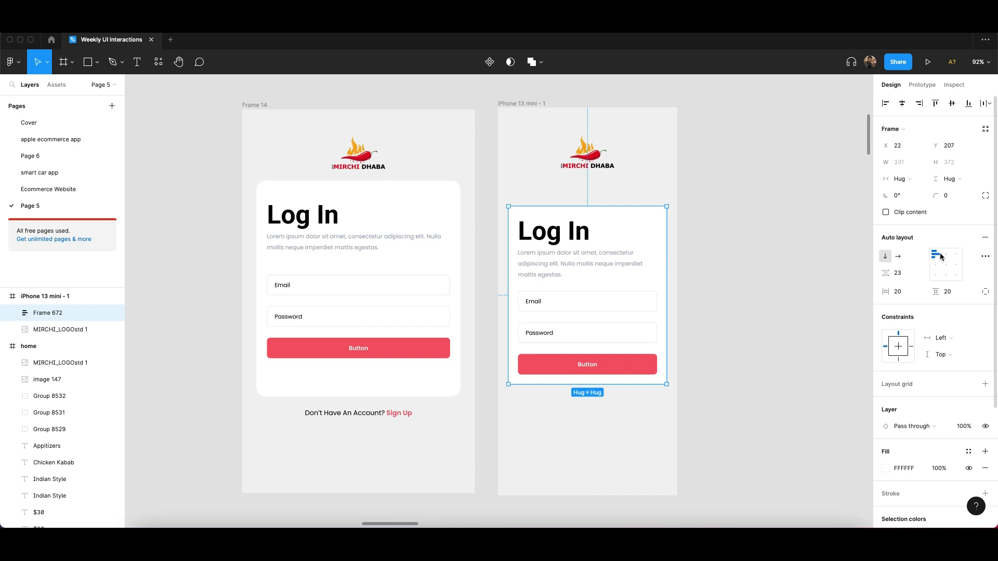
left_click(753, 225)
Step: Check the horizontal resizing options of the Log In heading and its paragraph, keeping Fill container
left_click(545, 235, "super")
left_click(549, 272, "shift")
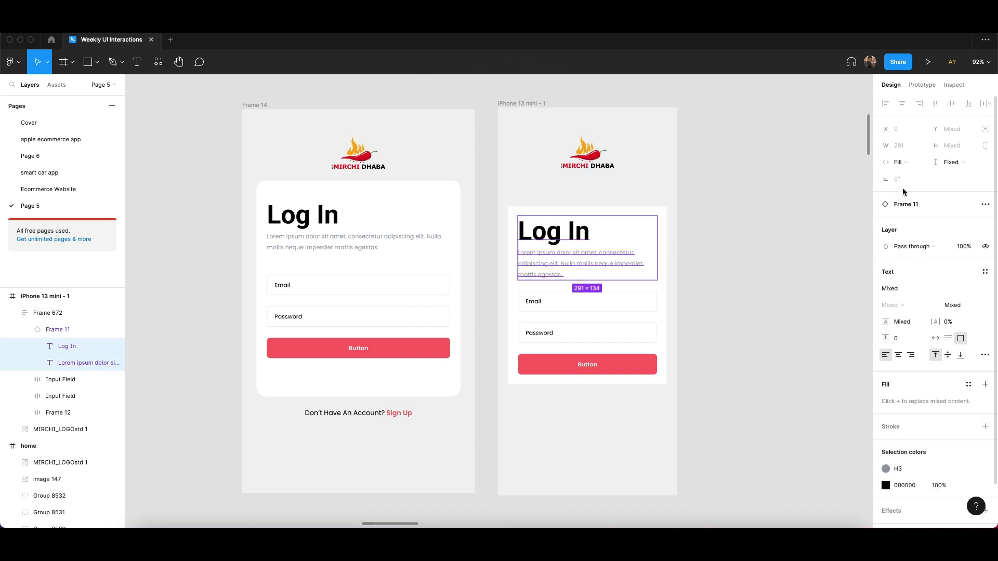
left_click(898, 163)
left_click(896, 163)
left_click(898, 164)
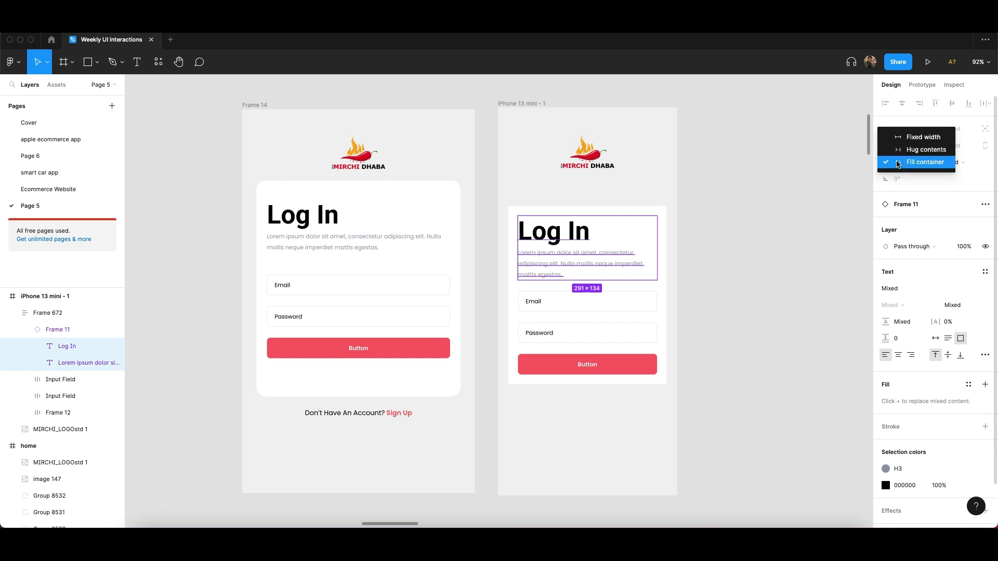
left_click(899, 164)
left_click(901, 163)
left_click(902, 163)
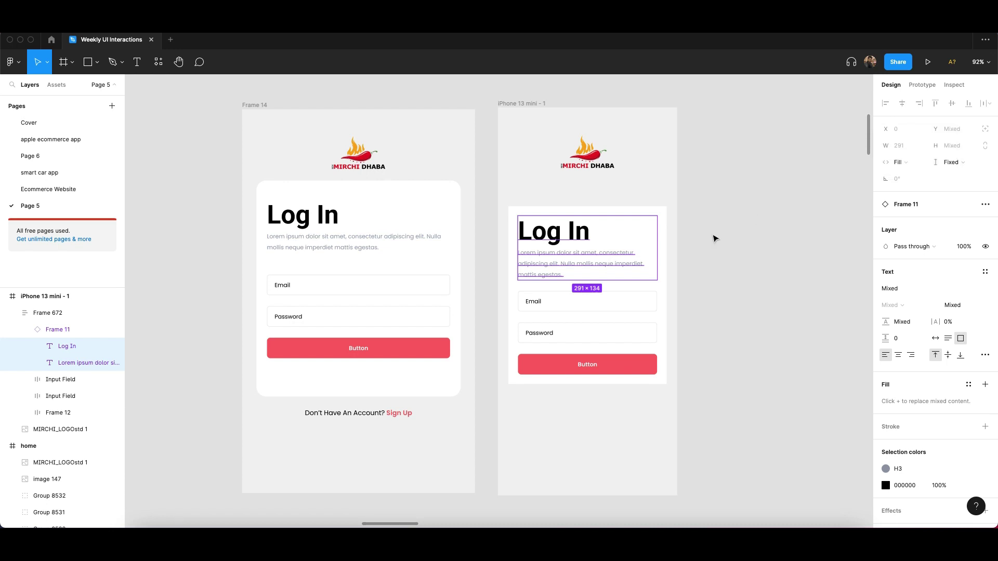
Step: Check the horizontal resizing options of the Email and Password input fields in the new login form
left_click(715, 239)
left_click(575, 297)
left_click(576, 297)
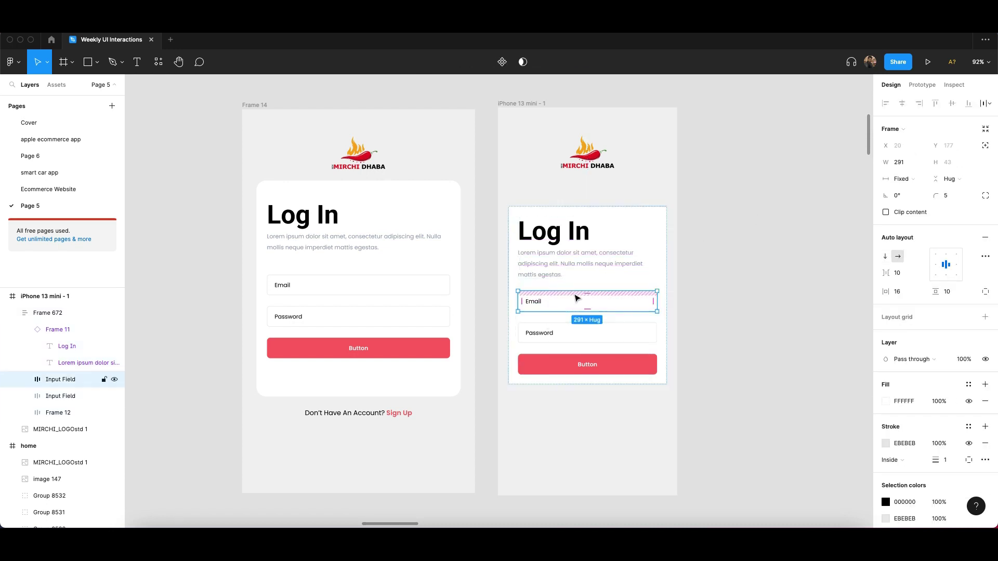
left_click(573, 339, "shift")
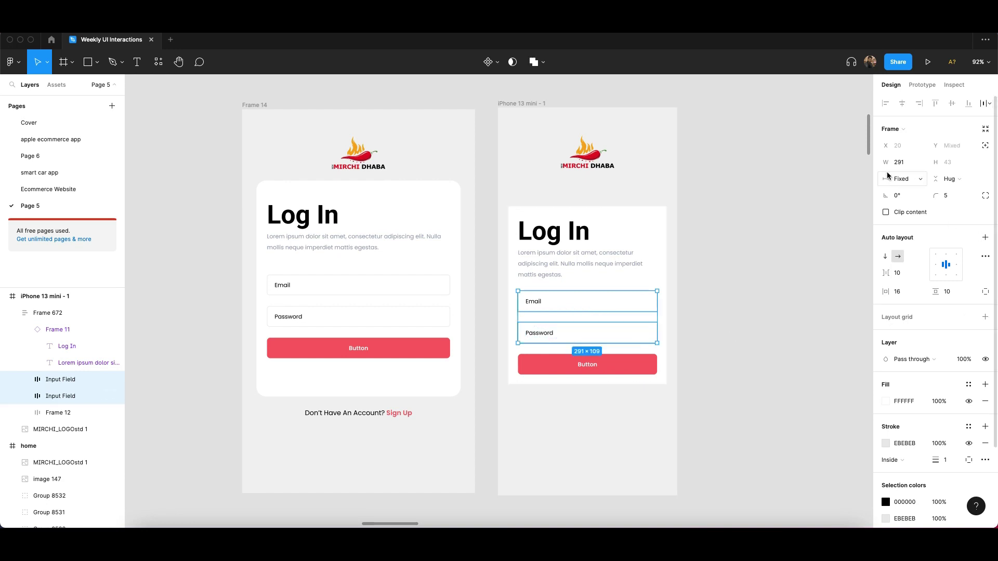
left_click(900, 178)
left_click(894, 205)
left_click(749, 227)
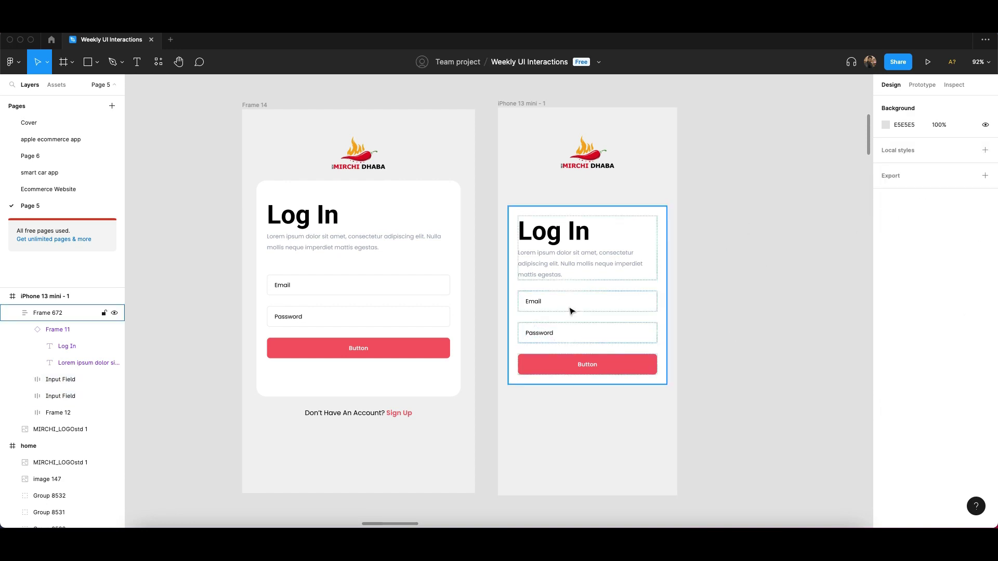
Step: Check the horizontal resizing of the Email and Password text layers inside the new form's input fields
left_click(570, 310)
left_click(552, 337)
left_click(570, 309, "shift")
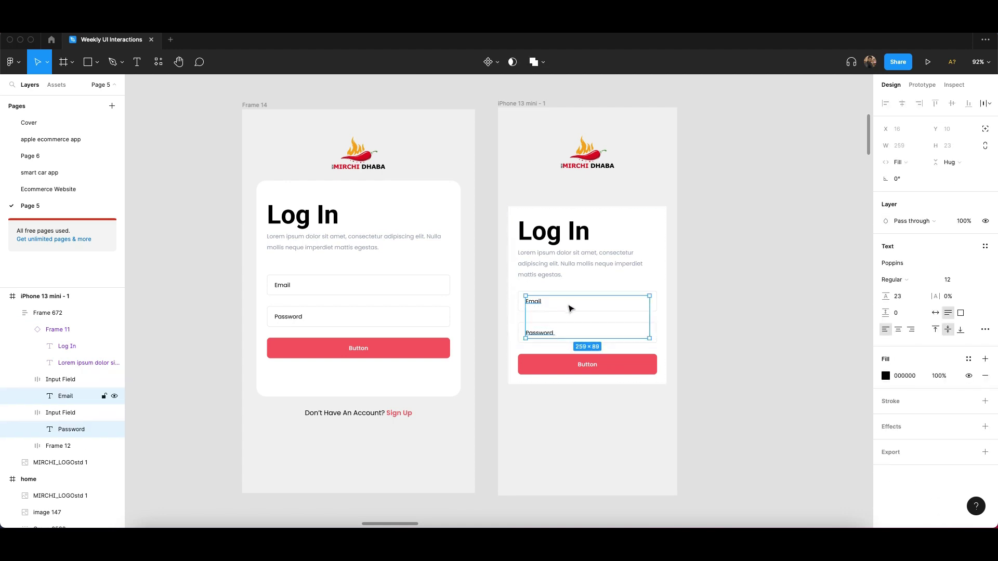
left_click(908, 162)
left_click(680, 254)
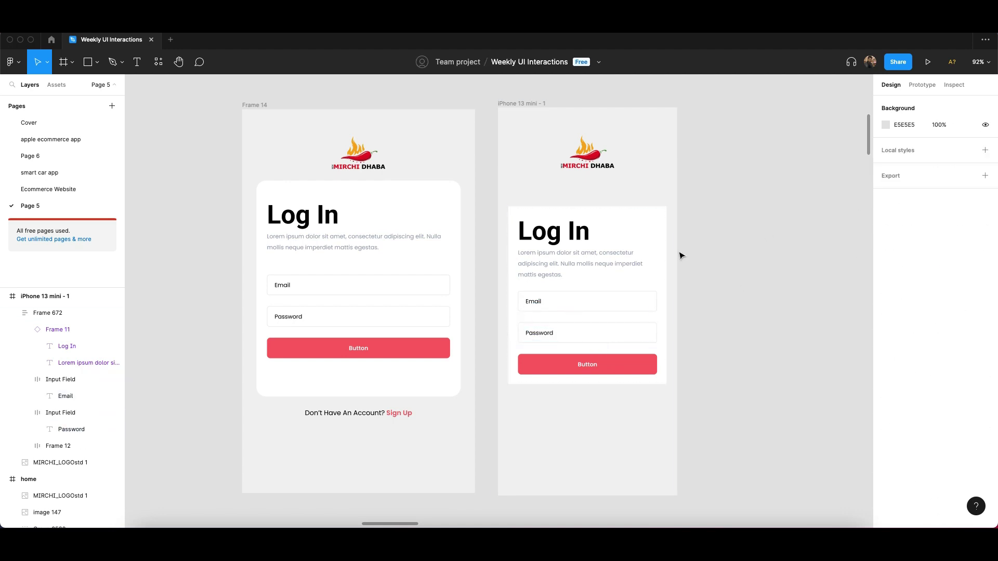
Step: Check the horizontal resizing options of the red button frame and its Button label in the new form
left_click(575, 372)
left_click(901, 178)
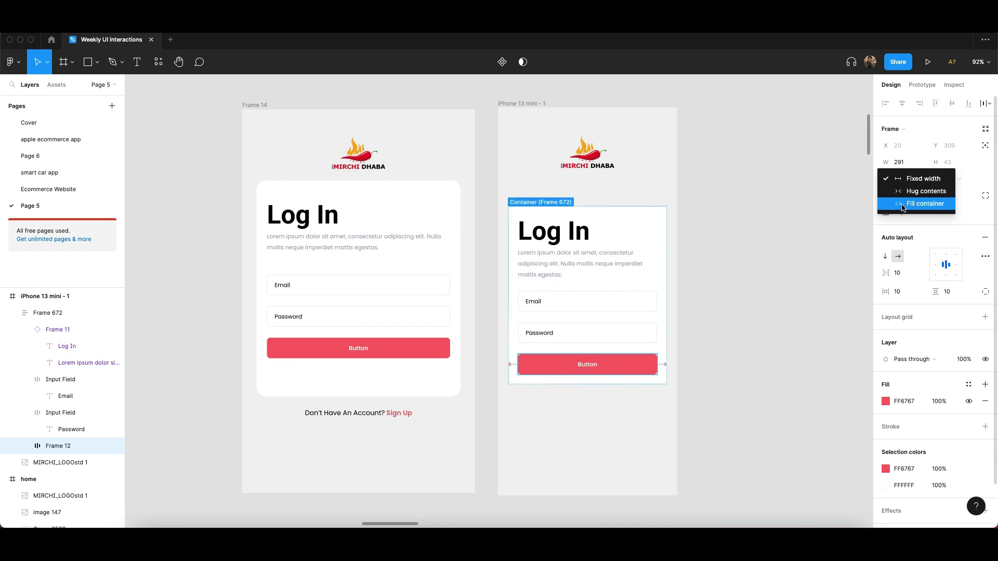
left_click(717, 374)
double_click(579, 366)
left_click(903, 162)
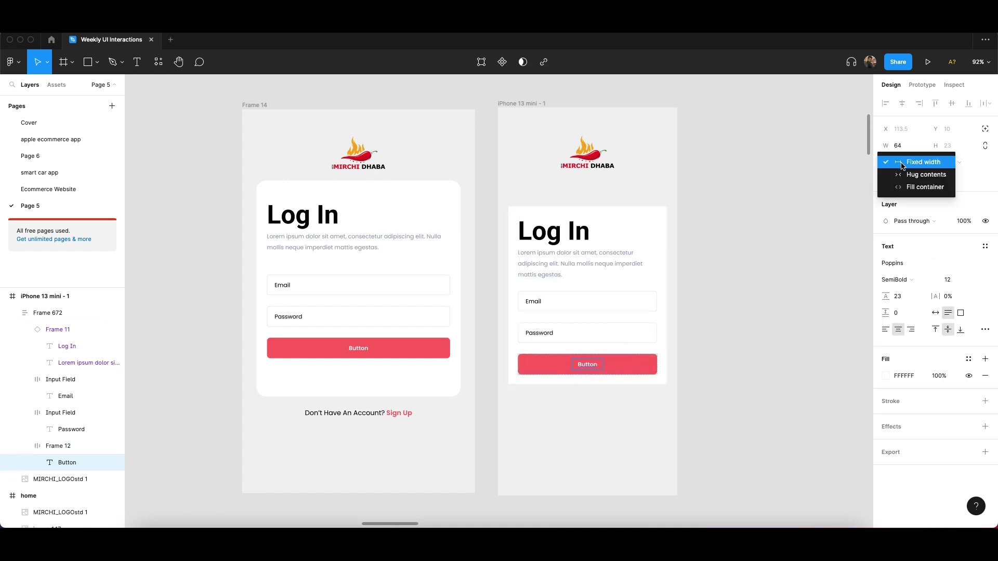
left_click(752, 299)
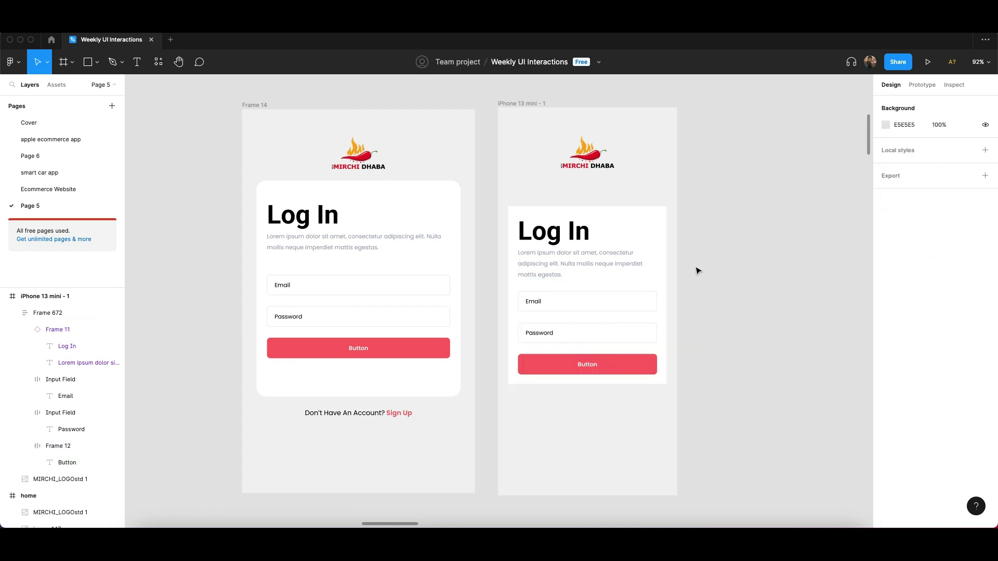
Step: Check the login form frame's horizontal resizing options, try narrowing the frame, and undo the resize
left_click(645, 291)
left_click(908, 178)
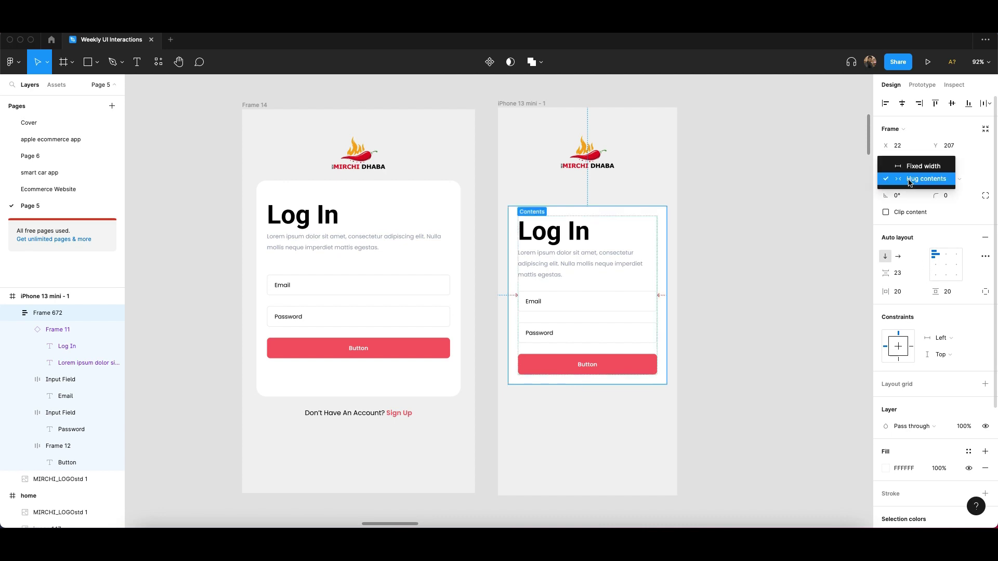
left_click(726, 236)
left_click(611, 352)
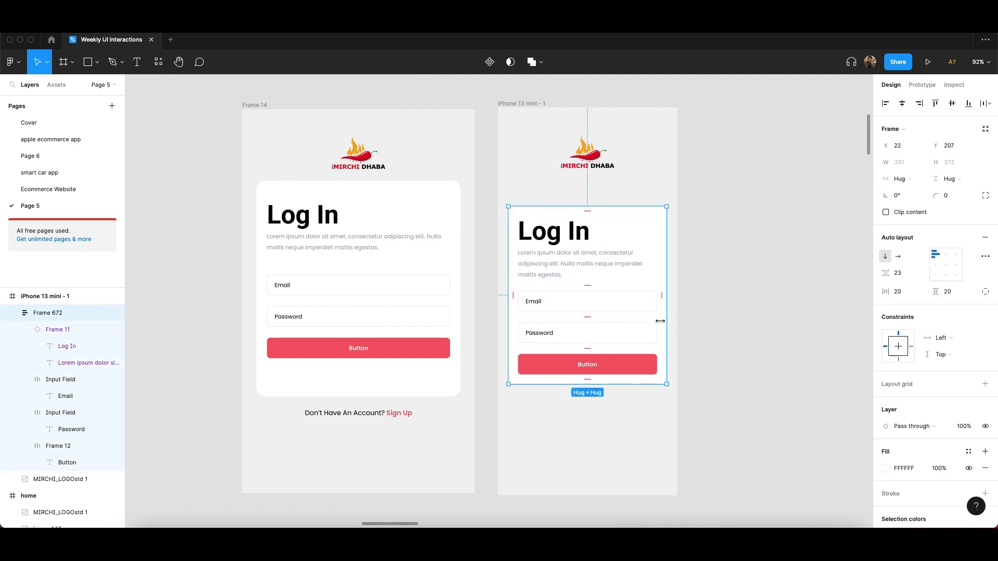
left_click_drag(666, 321, 621, 321)
key("super+z")
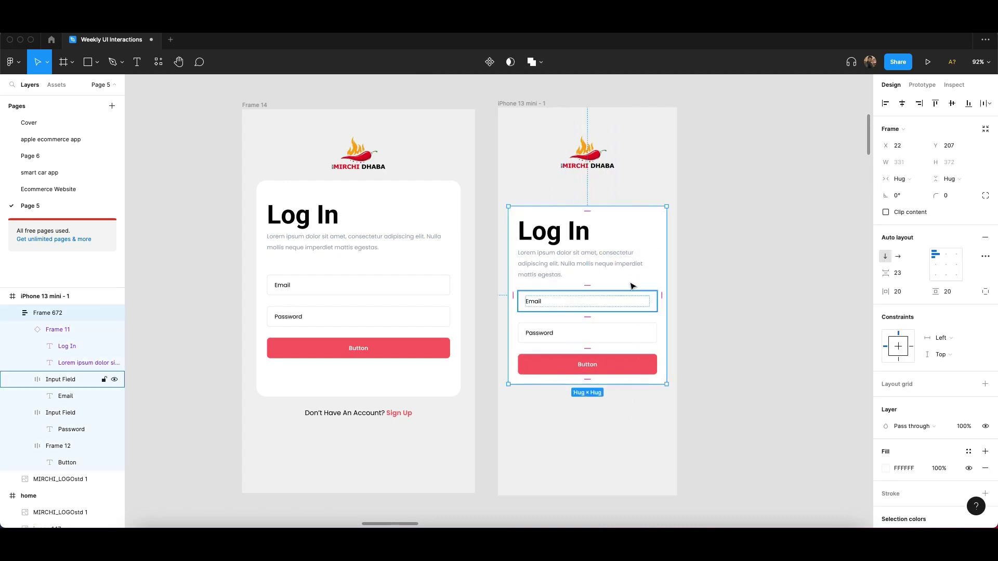
Step: Check the horizontal resizing options of the paragraph below the Log In heading, keeping Fill container
left_click(608, 257)
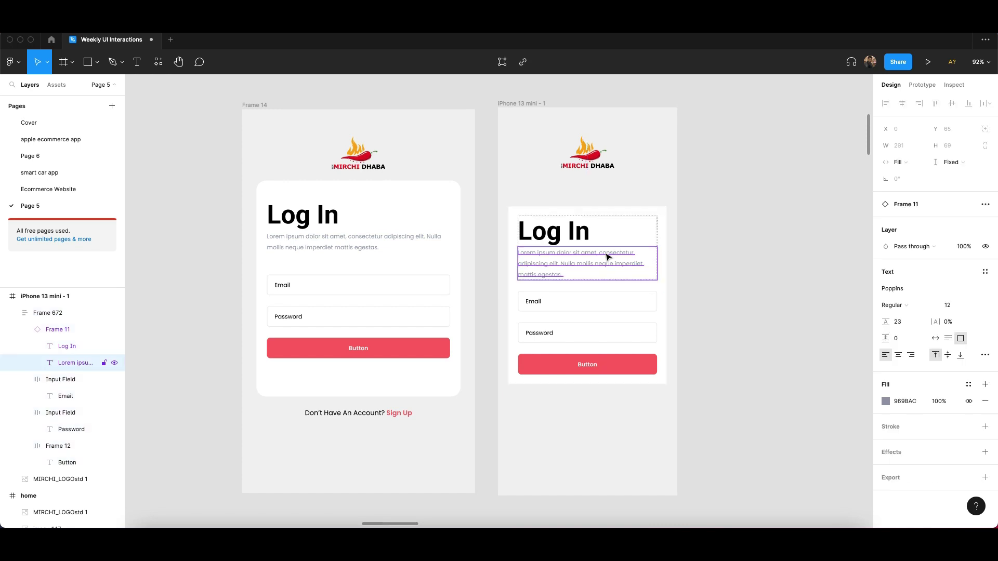
left_click(719, 247)
left_click(610, 263)
left_click(903, 165)
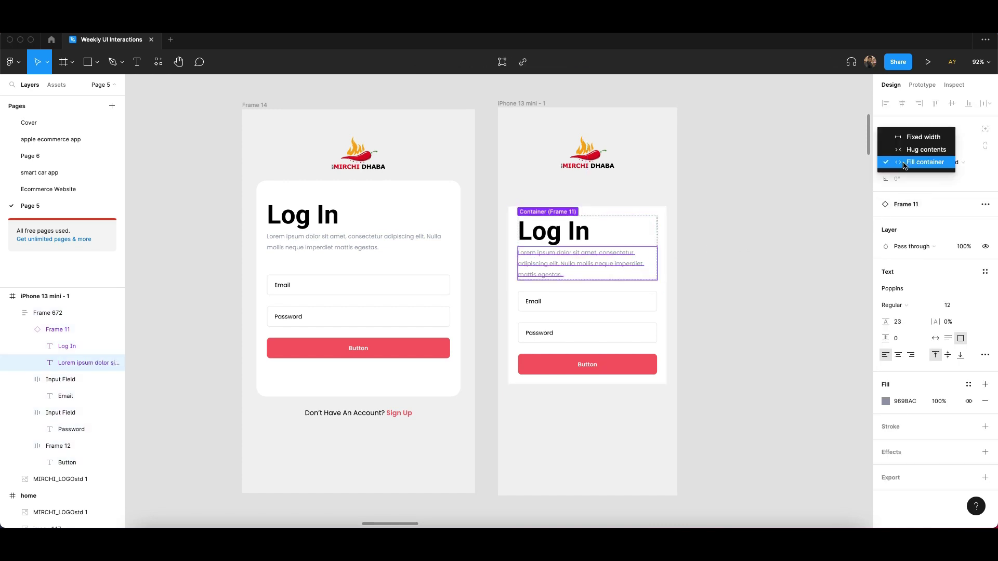
left_click(903, 164)
left_click(717, 212)
Step: Check the horizontal resizing options of Frame 11, which holds the Log In heading and its paragraph
double_click(543, 256)
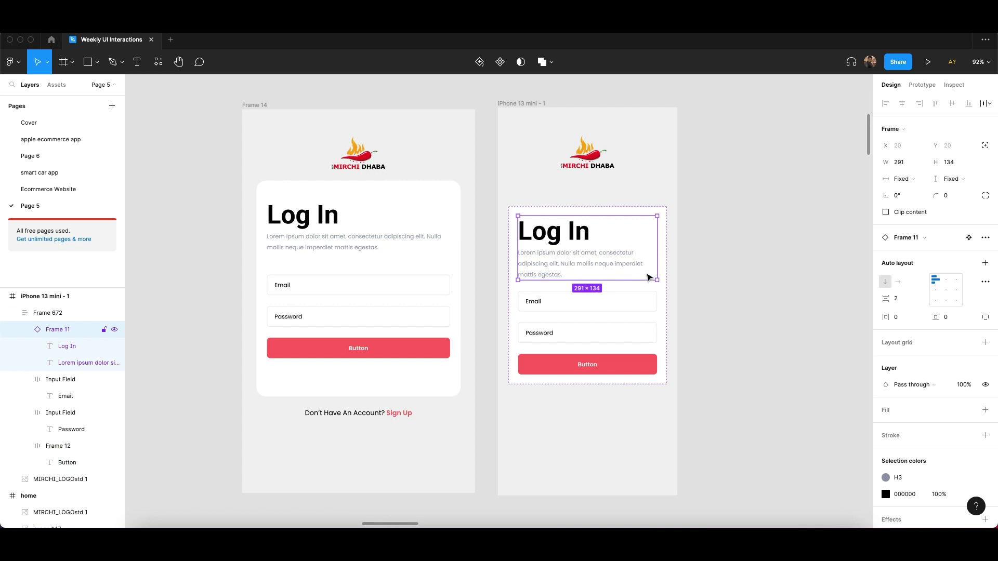
left_click(903, 178)
left_click(906, 179)
left_click(798, 186)
double_click(541, 246)
left_click(902, 180)
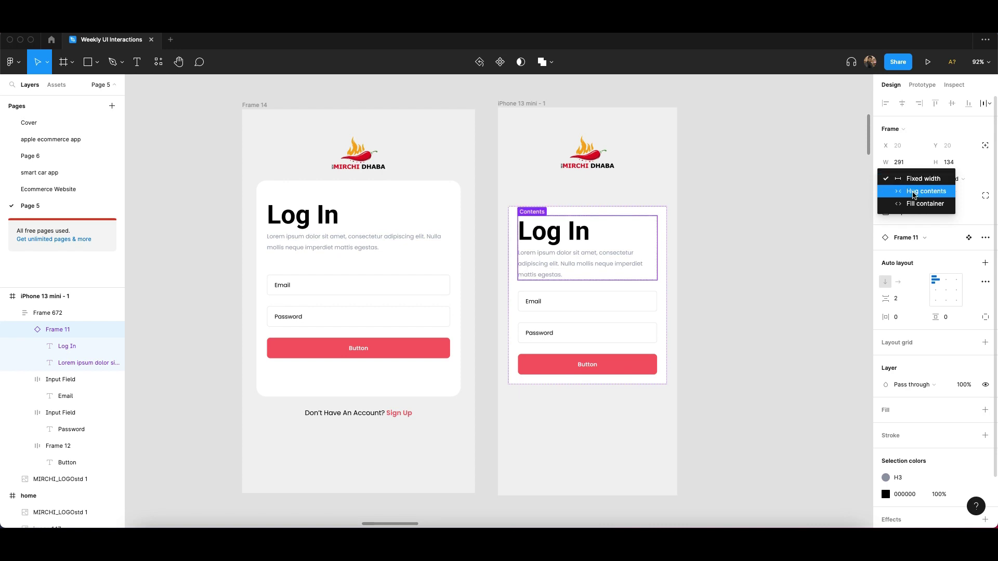
left_click(901, 179)
Step: Switch the login form frame to a fixed width of 331 by resizing it at its side edge
left_click(667, 286)
mouse_move(667, 285)
left_mouse_down()
mouse_move(713, 285)
mouse_move(650, 288)
mouse_move(777, 287)
mouse_move(546, 286)
mouse_move(664, 287)
left_mouse_up()
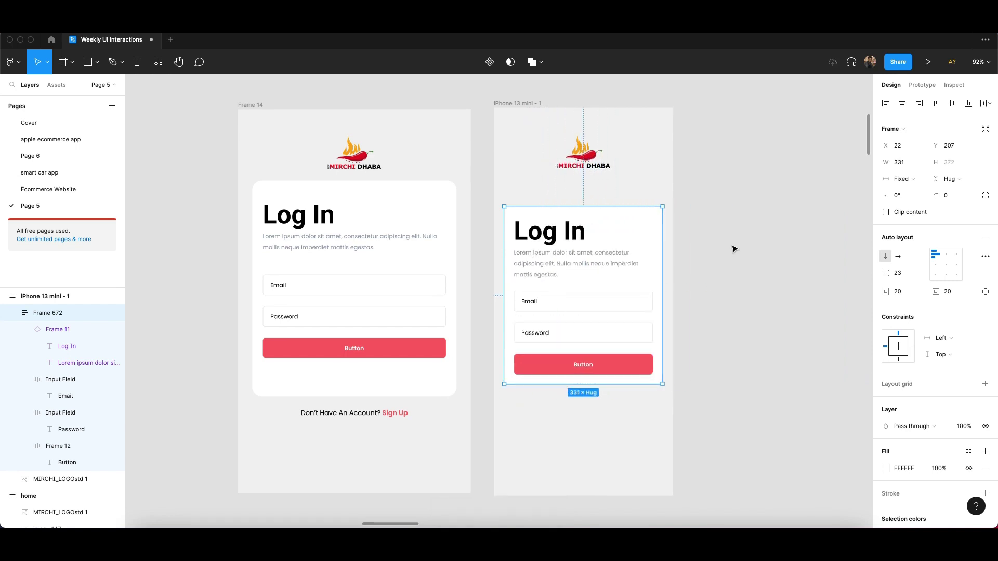
left_click(645, 178)
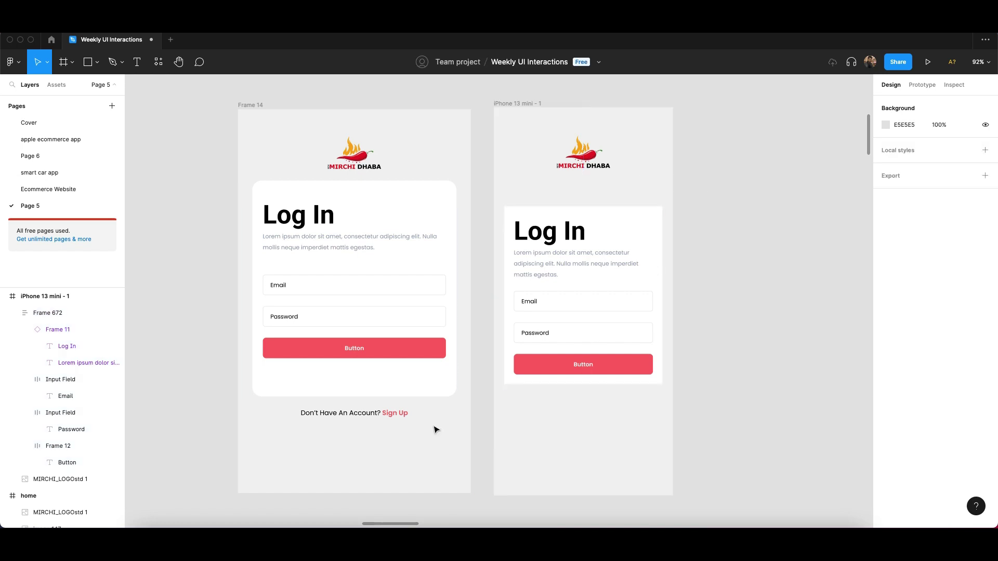
Step: Copy the "Don't Have An Account? Sign Up" text from Frame 14 to just below the form in the iPhone 13 mini frame
left_click(380, 414)
left_click_drag(380, 415, 613, 402)
left_click(730, 386)
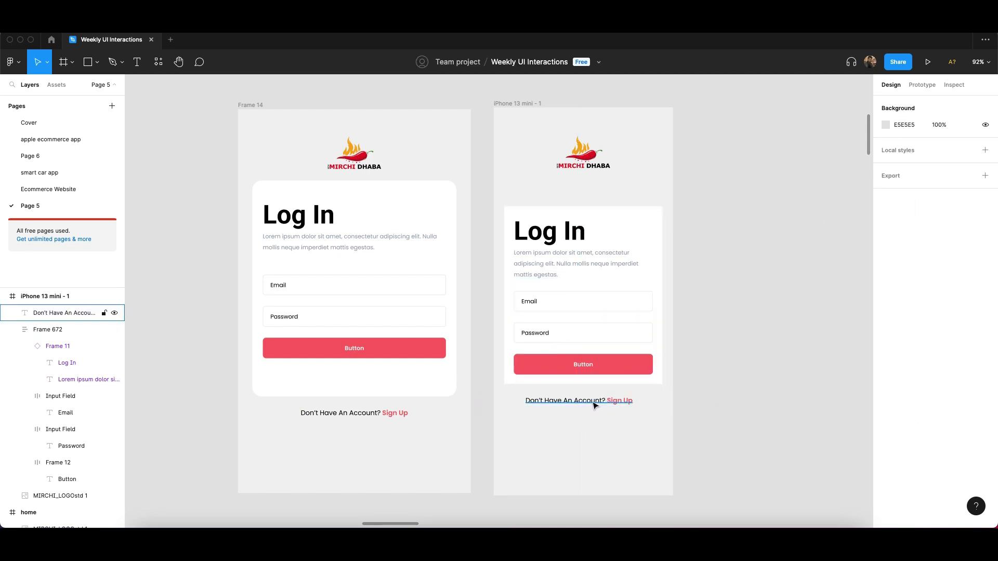
Step: Set the login form frame's corner radius to 13
left_click(656, 199)
left_click(951, 196)
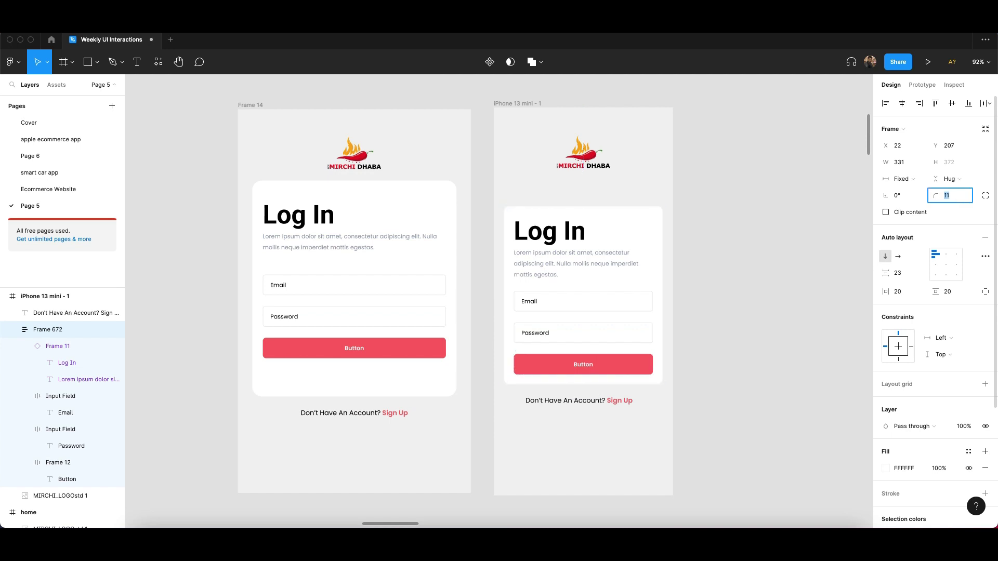
left_click(466, 103)
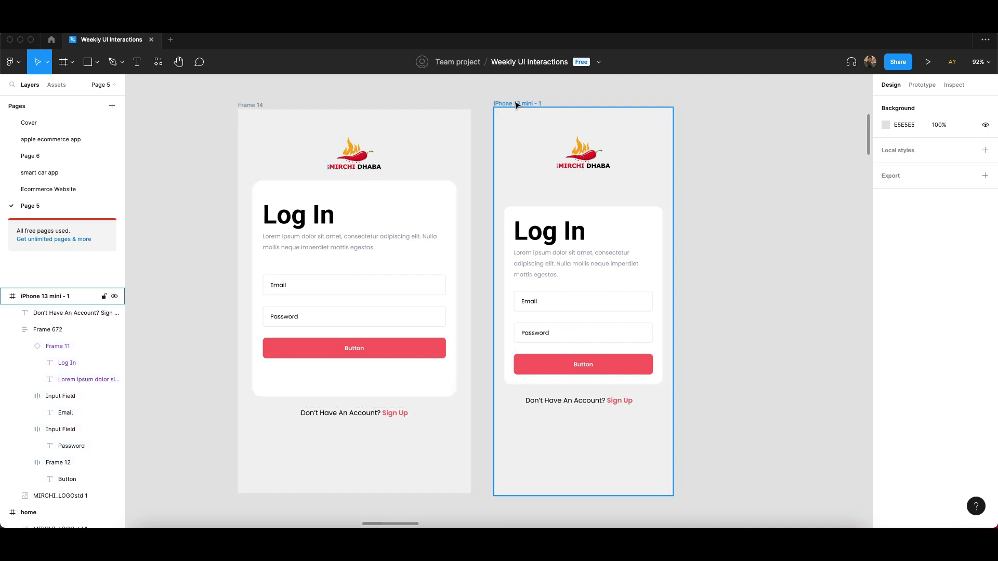
Step: Move the iPhone 13 mini frame to X 7873, Y 1304, level with Frame 14, and apply auto layout to it
left_click(516, 105)
left_click_drag(516, 105, 524, 108)
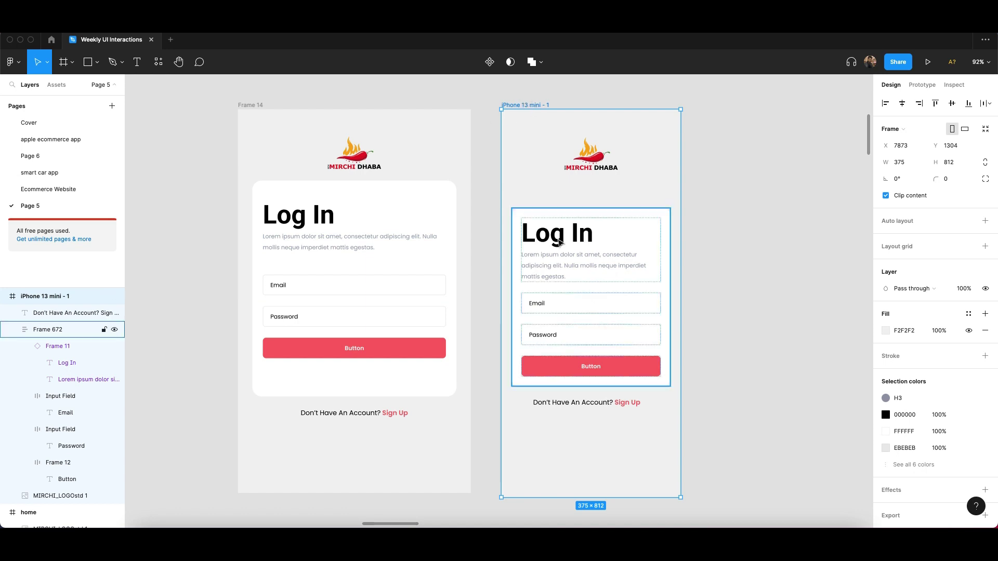
key("shift+a")
left_click(747, 217)
Step: Set the horizontal resizing of the "Don't Have An Account? Sign Up" text in the iPhone frame to Fill container
left_click(575, 402)
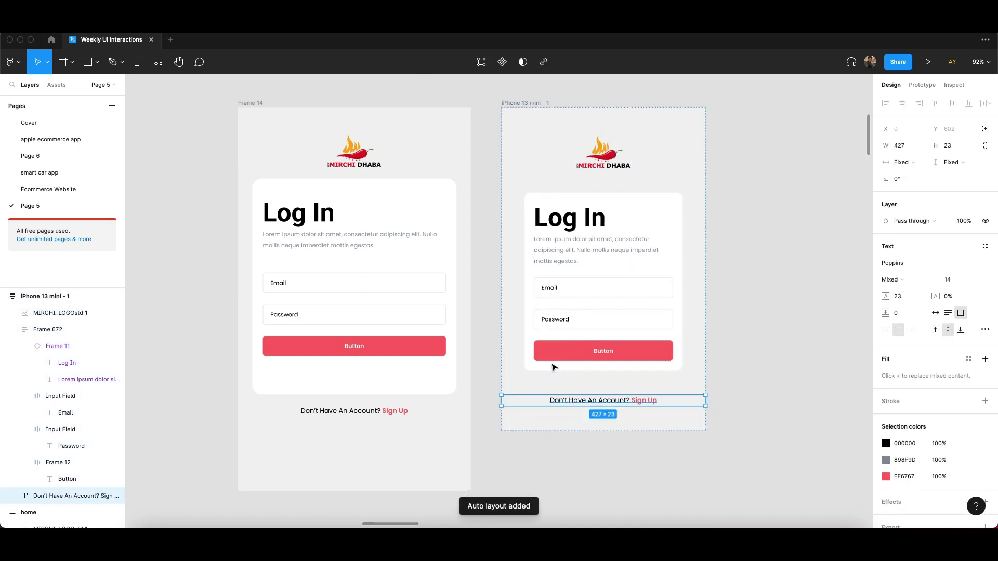
scroll(553, 368, "down", 1)
left_click(902, 162)
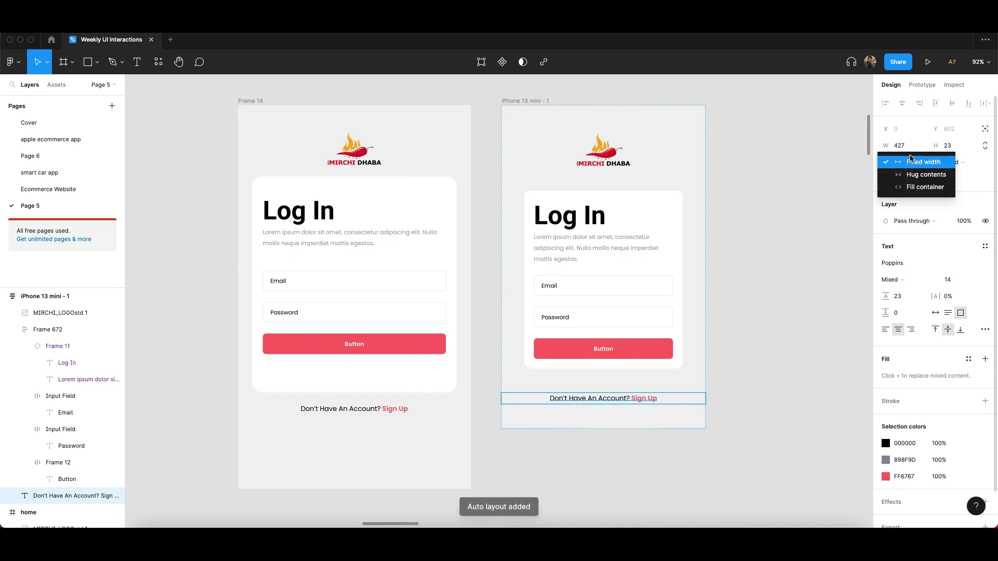
left_click(911, 187)
left_click(721, 189)
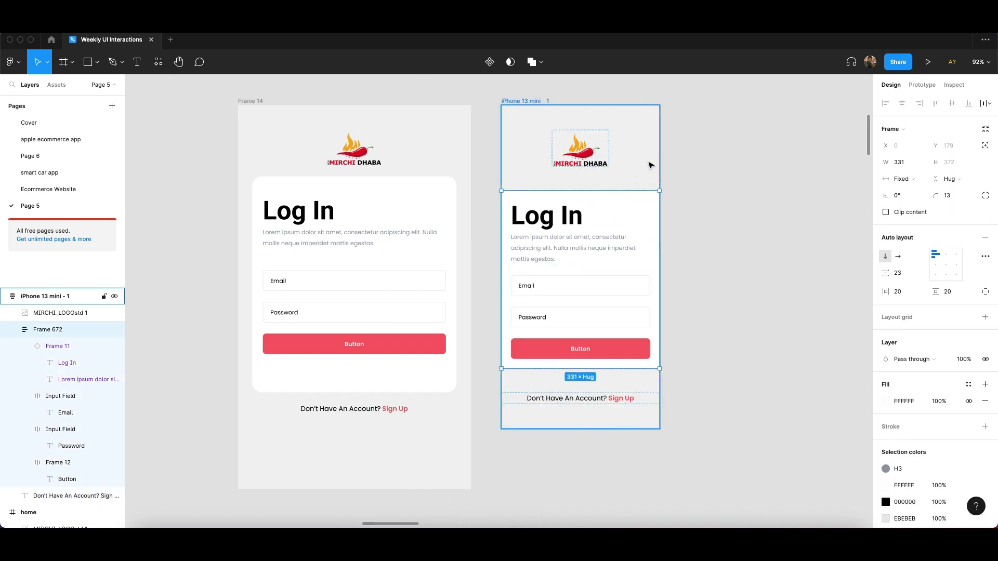
Step: Set the iPhone 13 mini frame's horizontal auto layout padding to 24
left_click(651, 163)
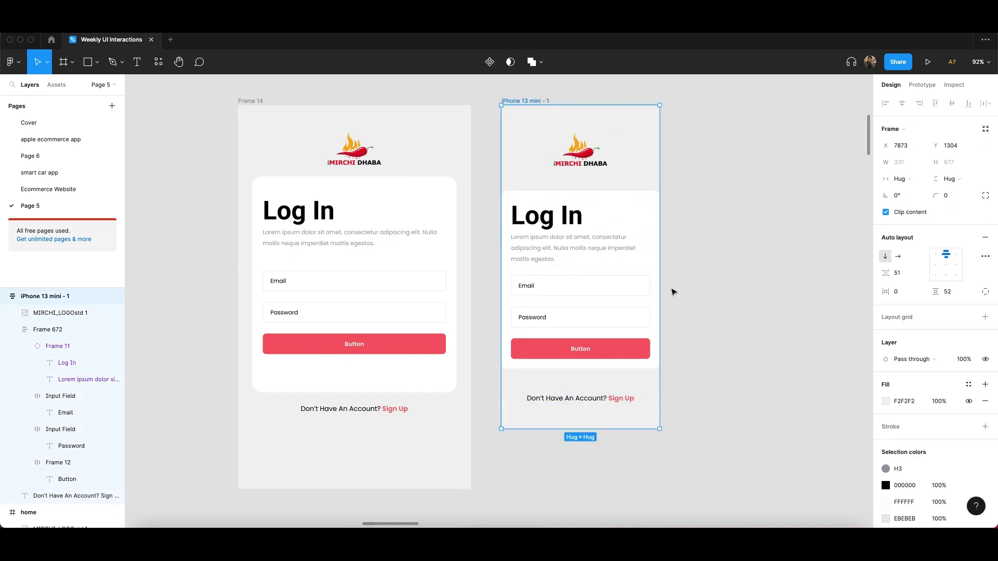
left_click(904, 293)
type("10")
key("Return")
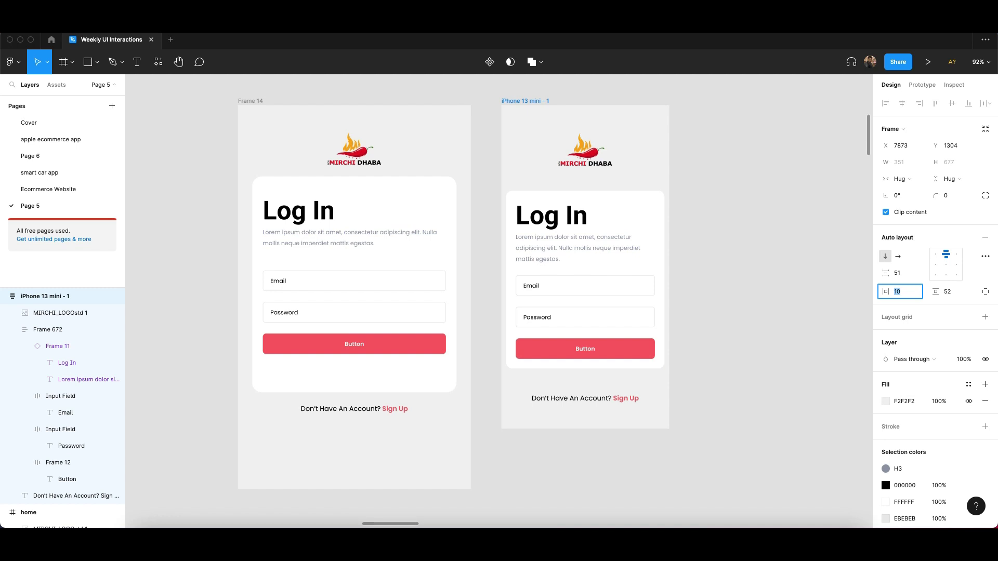
key("shift+Up")
key("shift+Up")
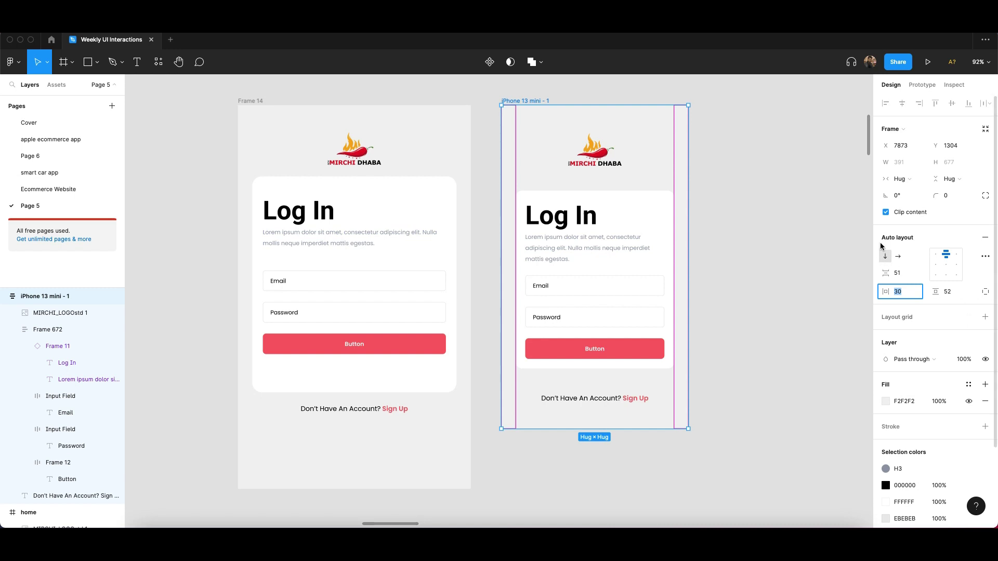
key("Down")
key("Down")
key("Down")
key("Down")
key("Down")
key("Down")
key("Down")
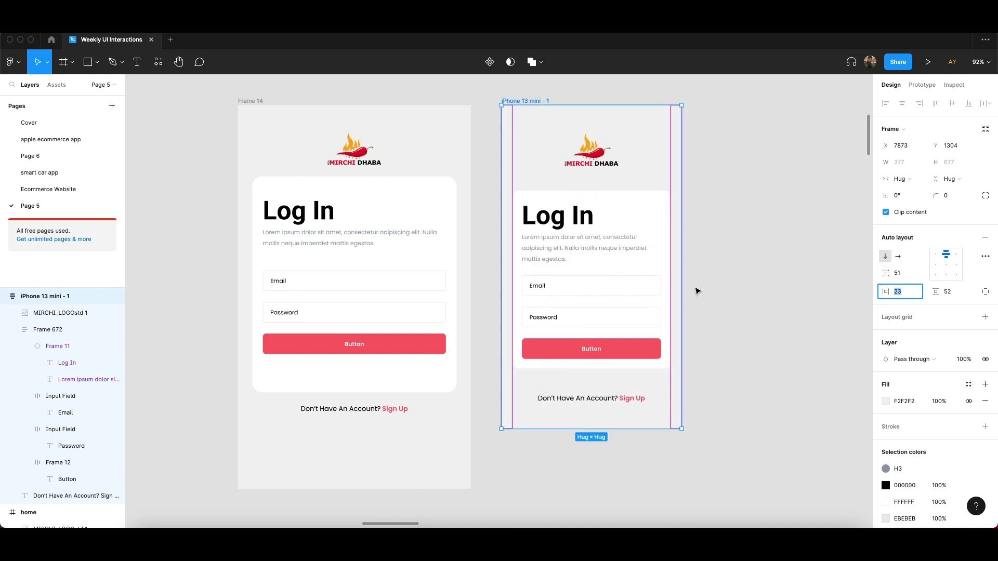
left_click(695, 307)
left_click(665, 338)
key("shift+Return")
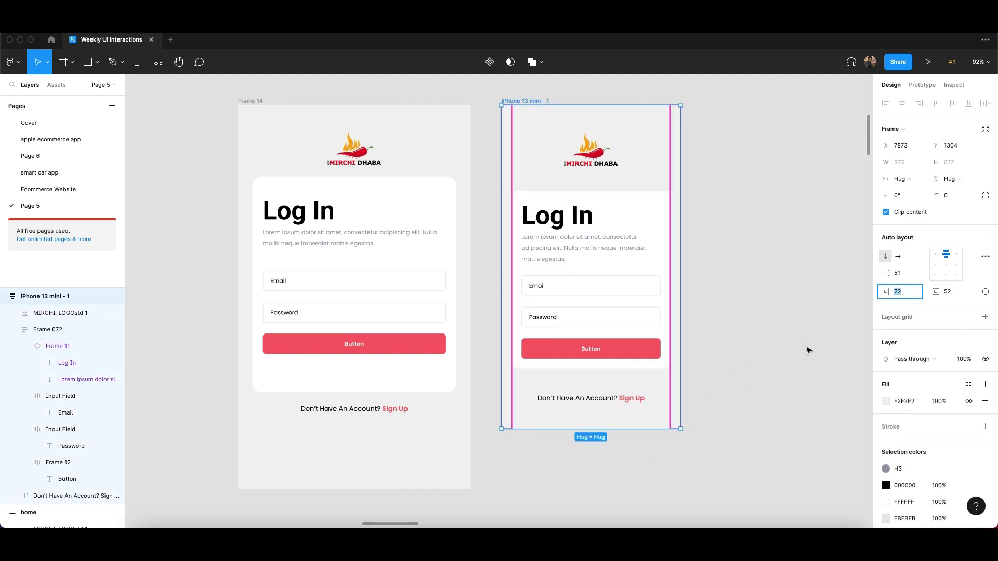
key("Up")
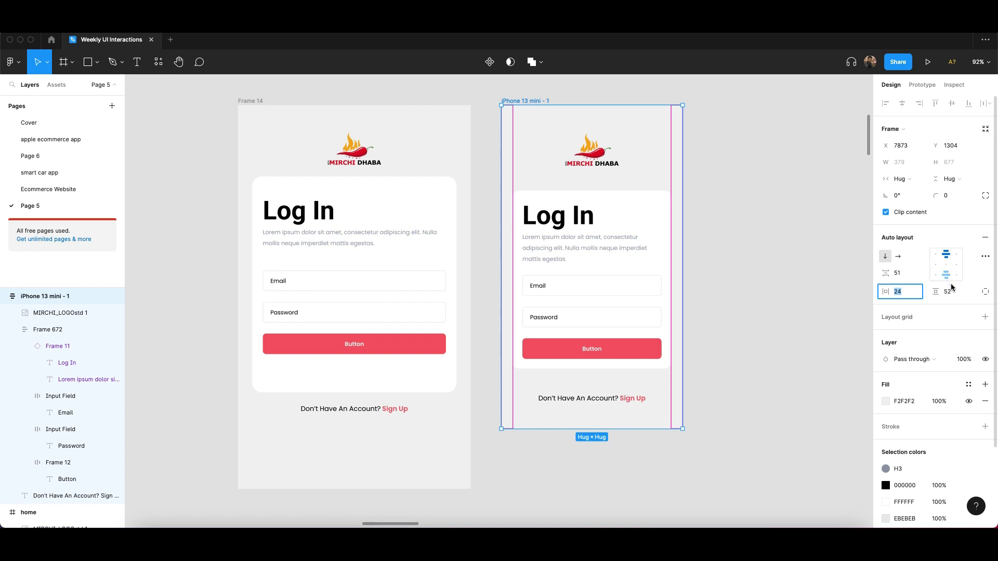
Step: Set the iPhone 13 mini frame's vertical auto layout padding to 112
left_click(953, 287)
key("shift+Up")
key("shift+Up")
key("shift+Up")
key("shift+Up")
key("shift+Up")
key("shift+Up")
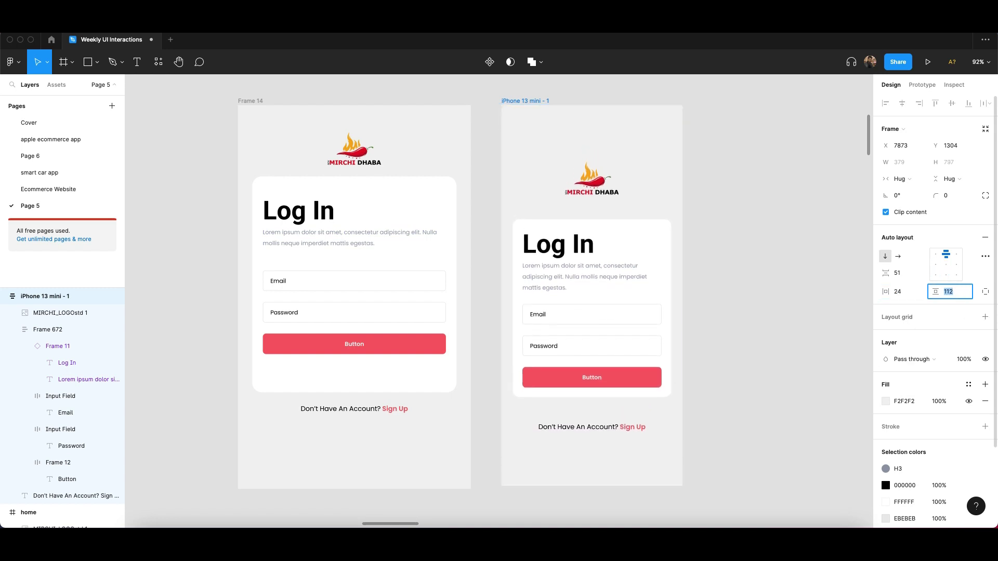
key("Return")
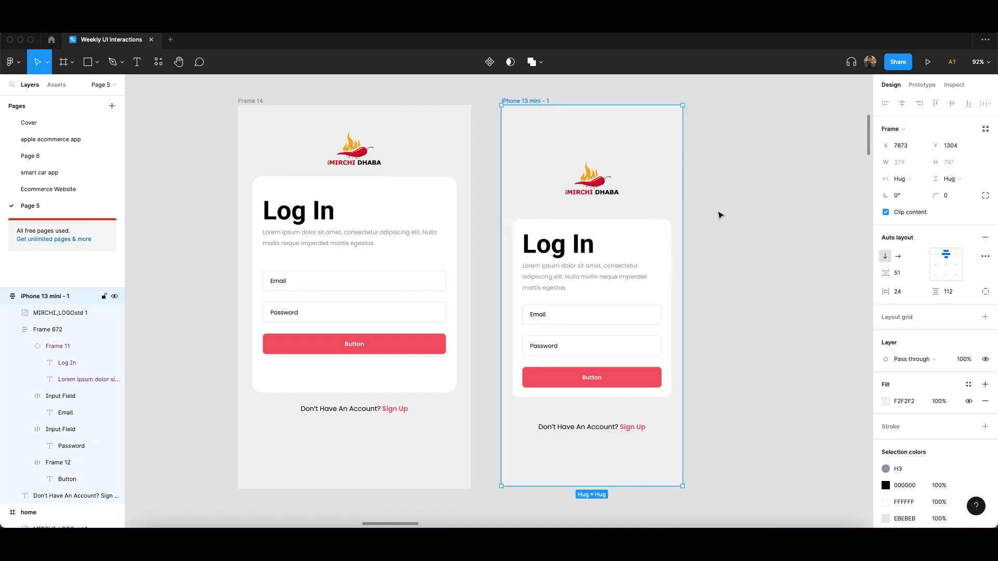
Step: Try widening the iPhone 13 mini frame and undo the resize
left_click_drag(684, 272, 767, 283)
key("super+z")
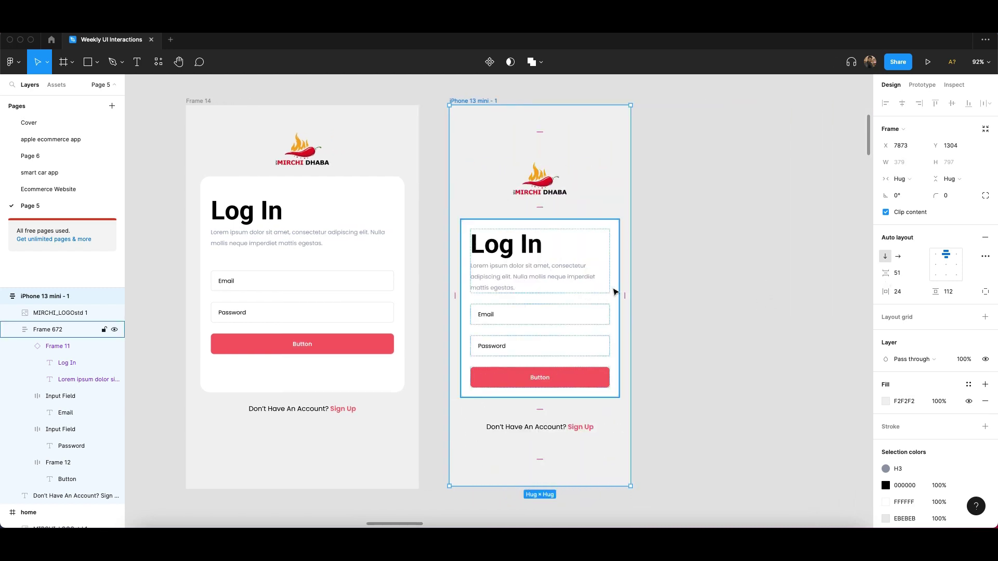
Step: Set the horizontal resizing of the white login card in the iPhone 13 mini frame to Fill container
key("Escape")
left_click(551, 253)
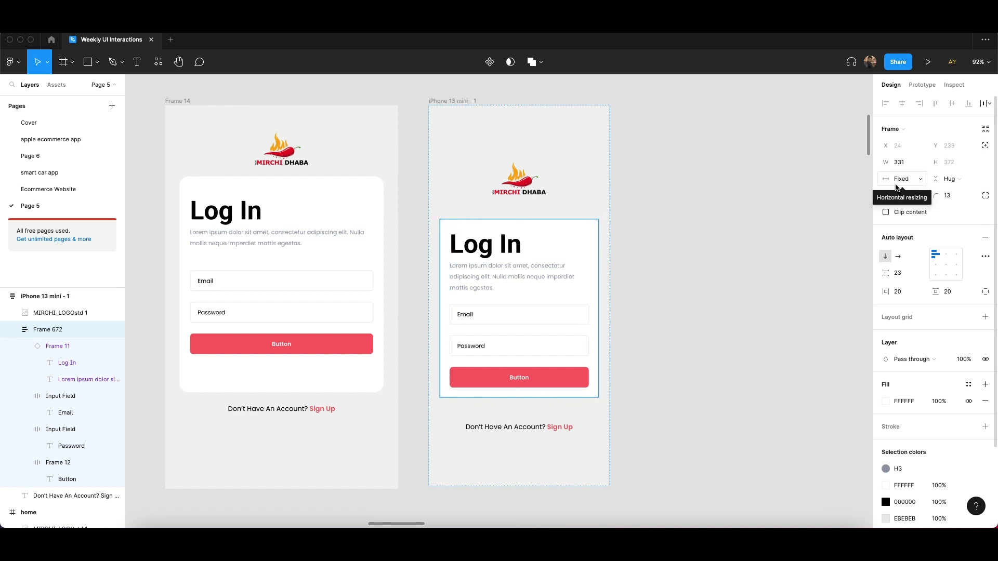
left_click(896, 186)
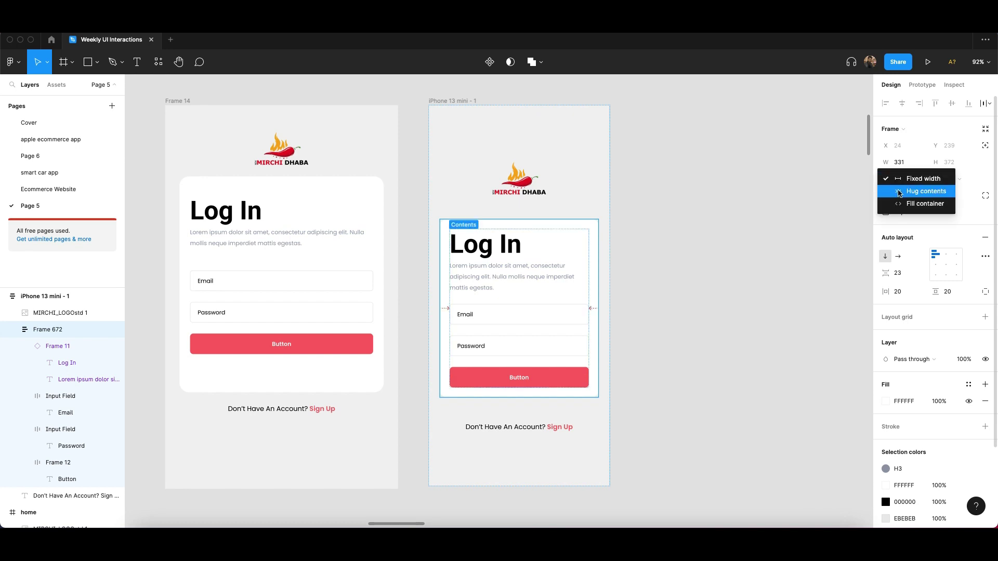
left_click(909, 205)
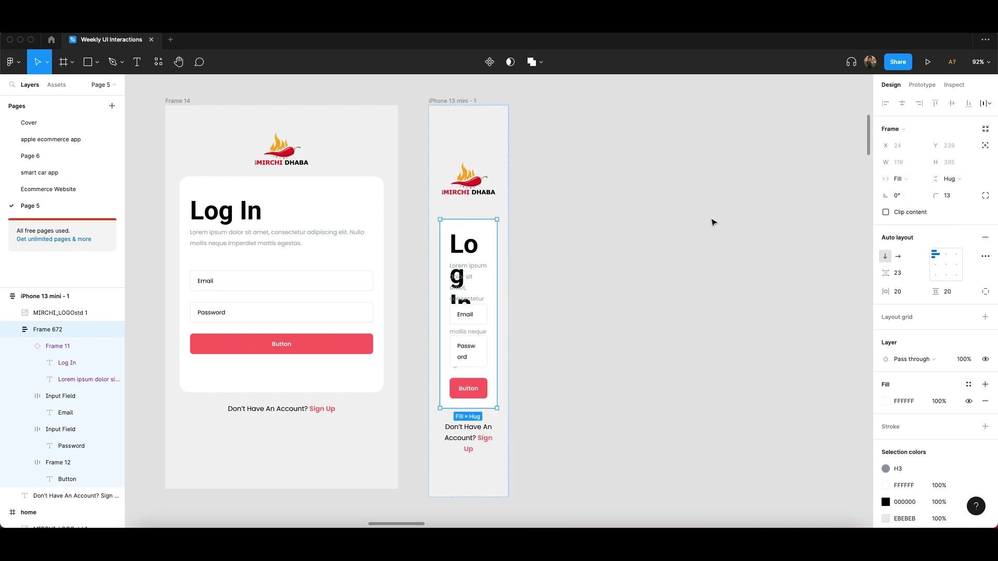
Step: Widen the collapsed iPhone 13 mini frame to a fixed width of about 389
left_click(436, 203)
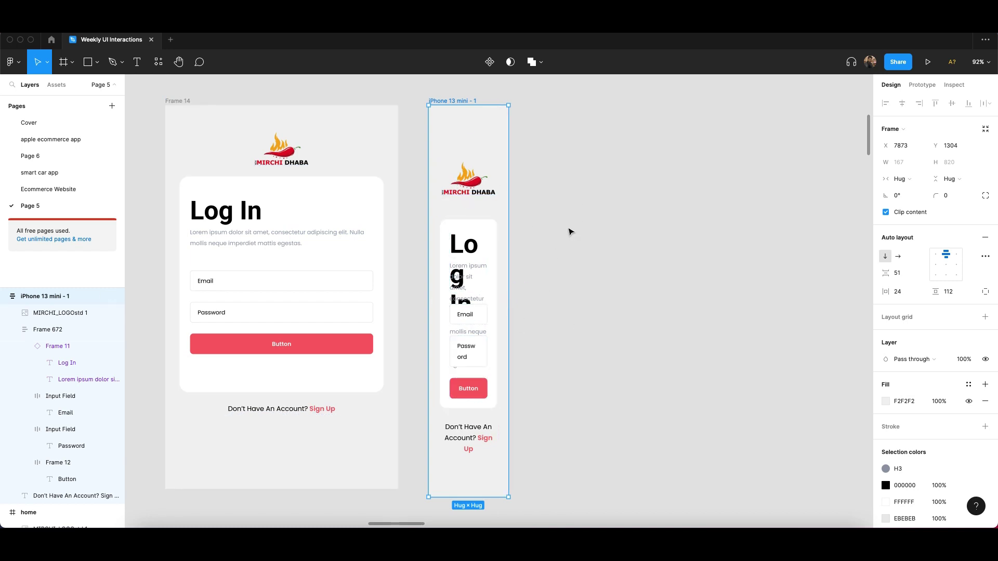
left_click(569, 204)
left_click(440, 210)
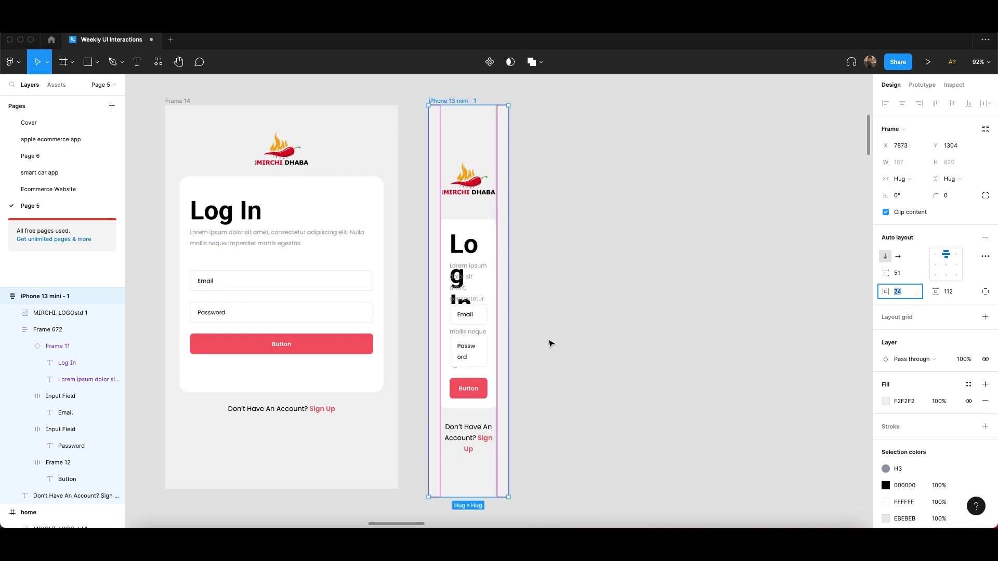
left_click(477, 252)
left_click(548, 200)
left_click(503, 225)
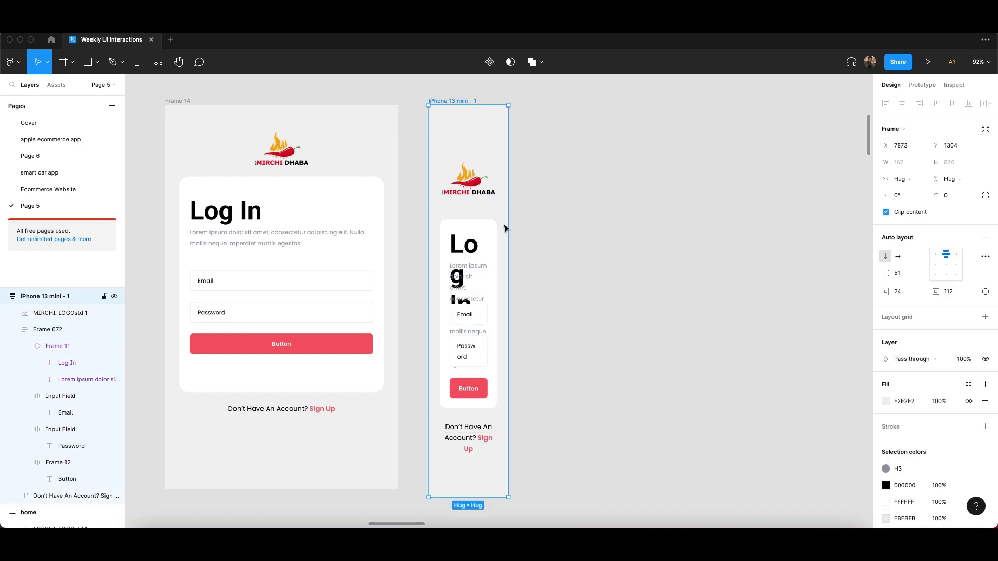
left_click_drag(508, 238, 615, 239)
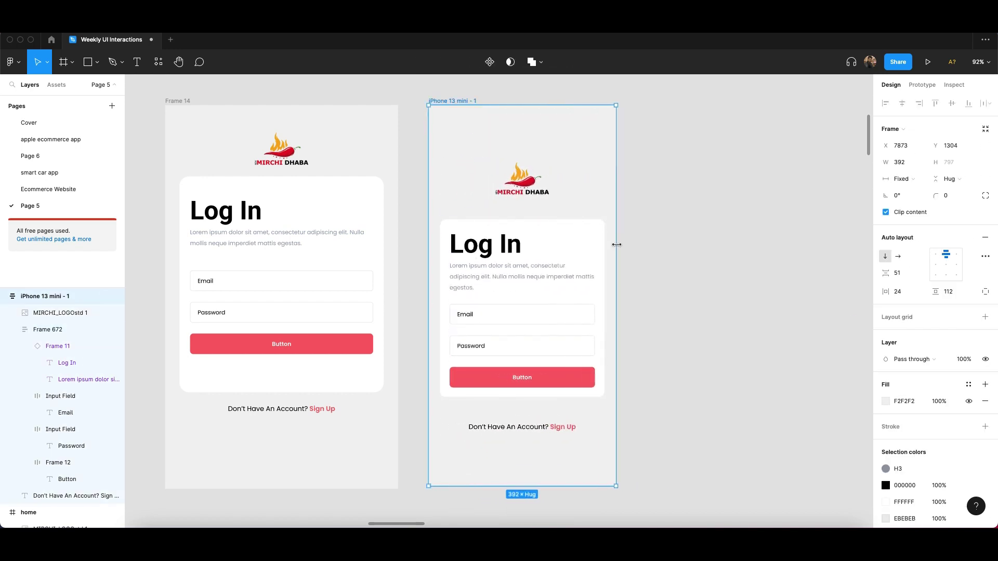
left_click(901, 179)
left_click(696, 216)
left_click(672, 188)
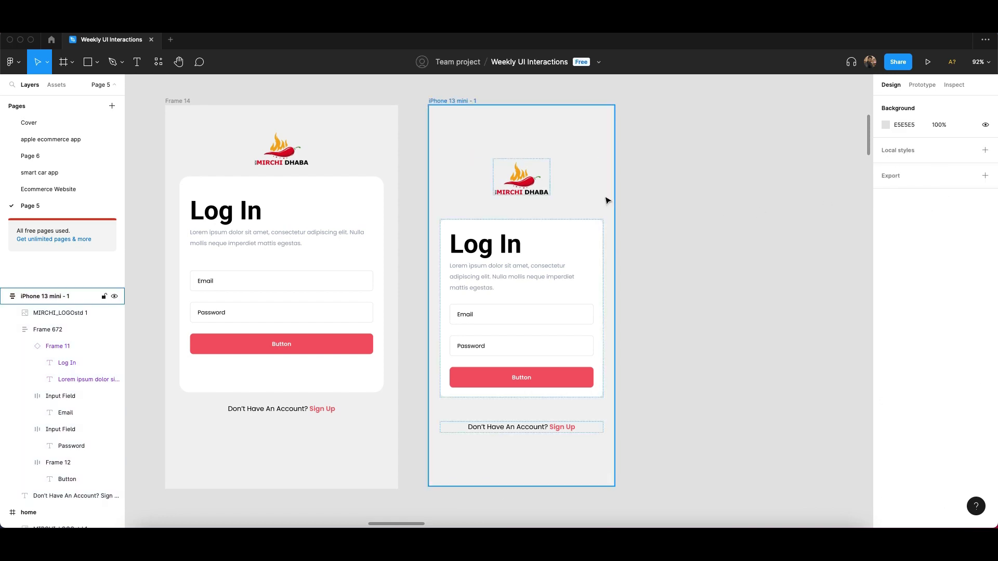
Step: Test the login screen's responsiveness by widening the iPhone 13 mini frame to about 436 and narrowing it to about 412
left_click(607, 201)
left_click_drag(615, 258, 583, 274)
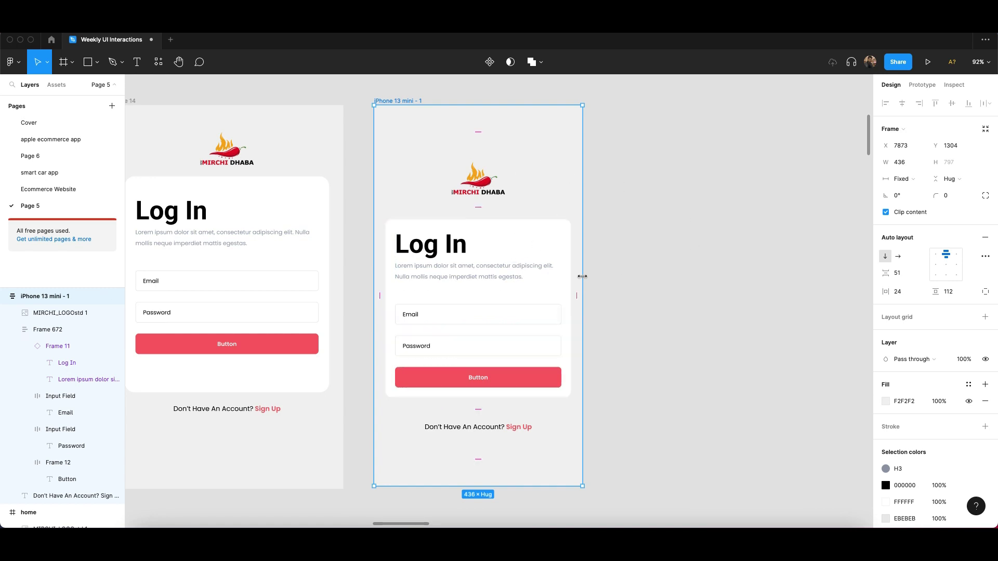
left_click(644, 259)
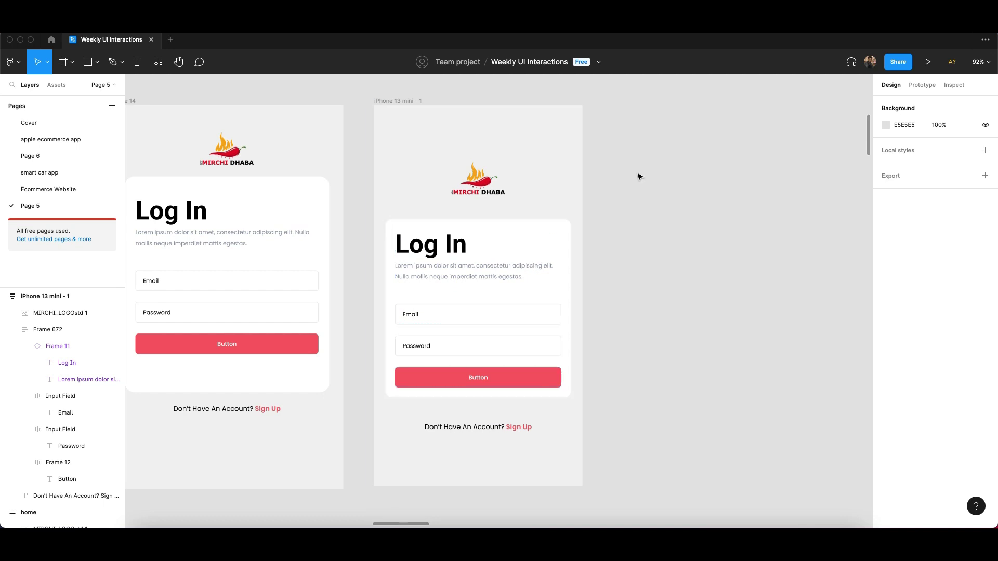
left_click(537, 213)
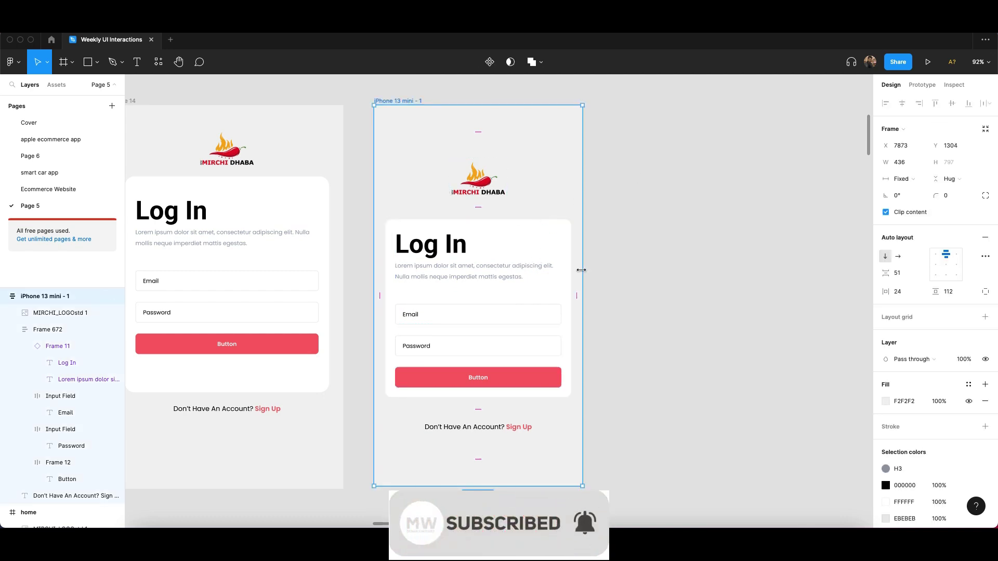
mouse_move(581, 270)
left_mouse_down()
mouse_move(562, 267)
mouse_move(572, 266)
left_mouse_up()
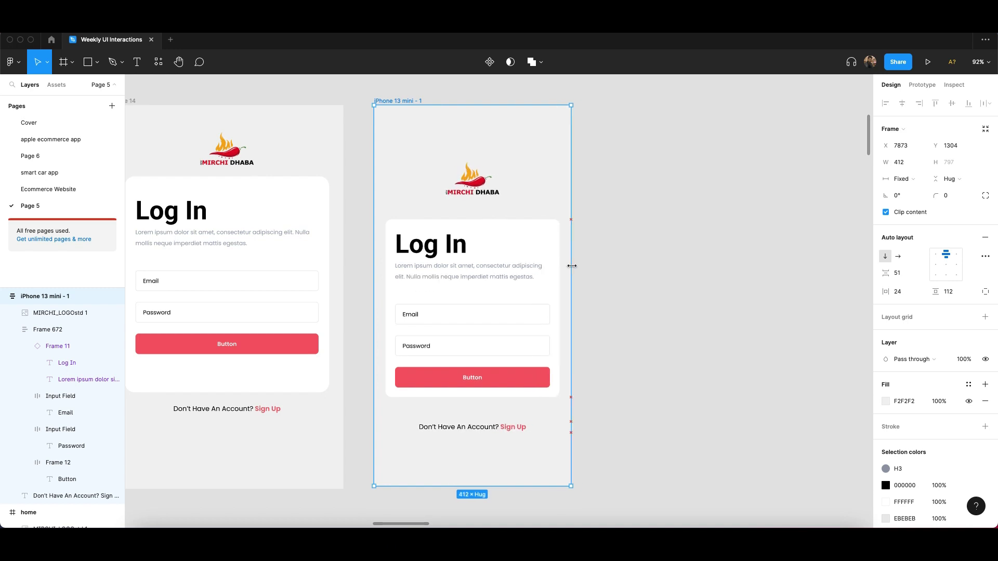